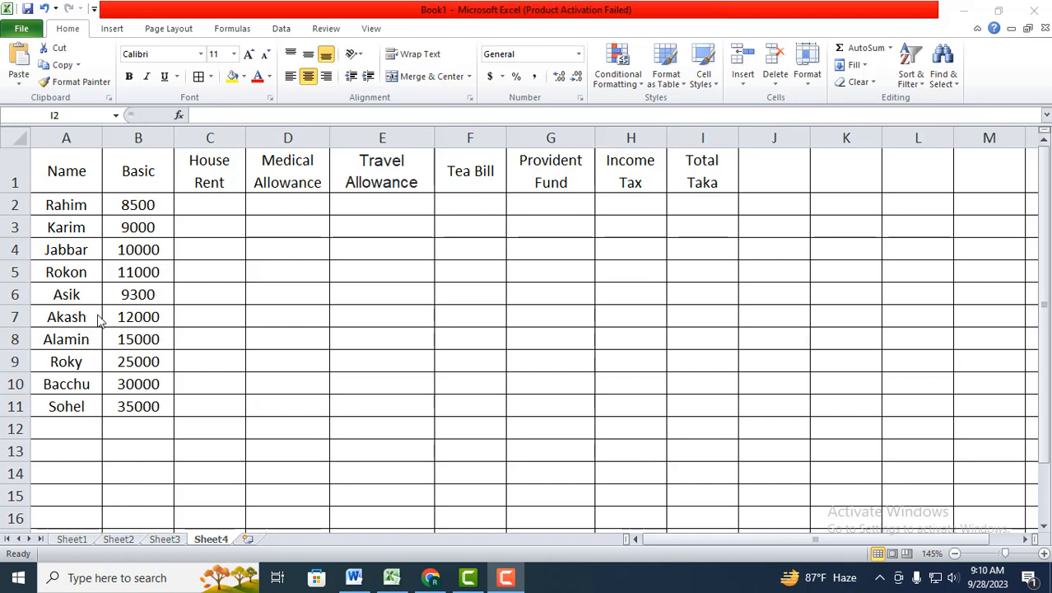
click(70, 182)
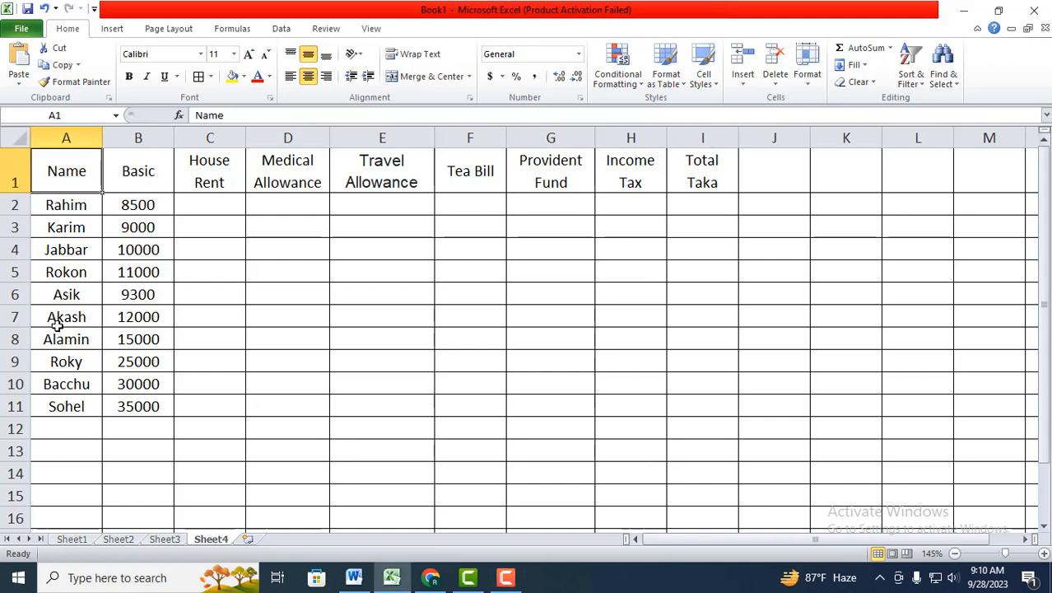
click(93, 299)
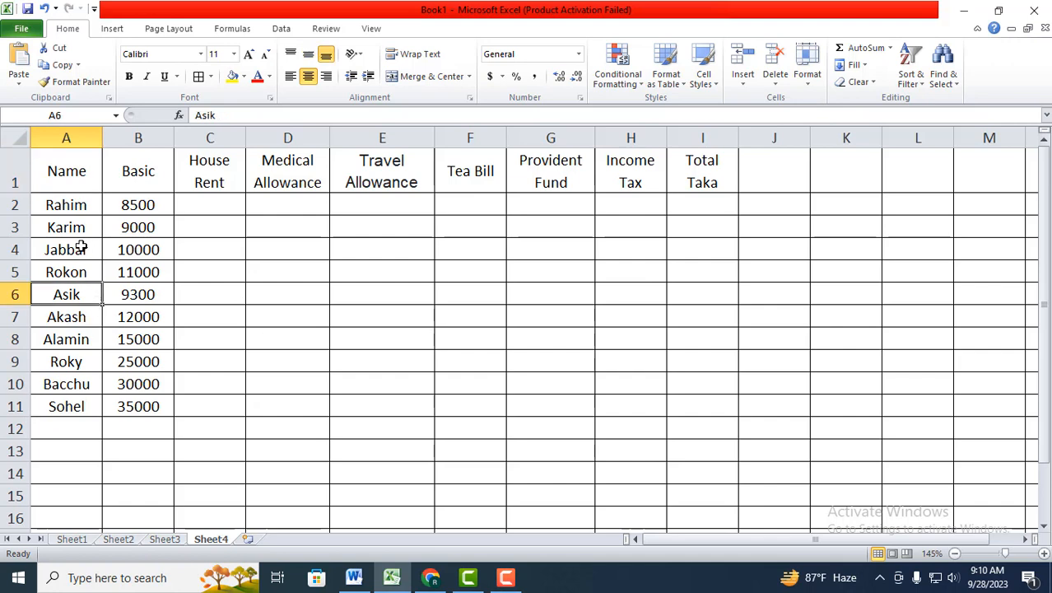
click(86, 181)
drag(141, 170, 141, 404)
click(247, 362)
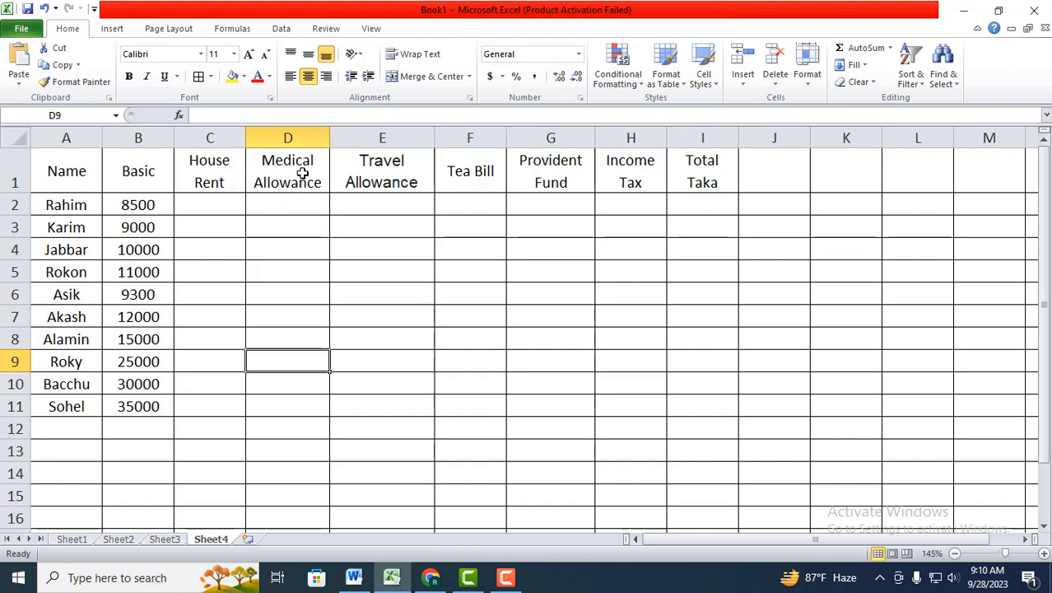
Switch to the Word document to review the allowance, fund and income tax percentages, and return to the Excel salary sheet.
click(354, 579)
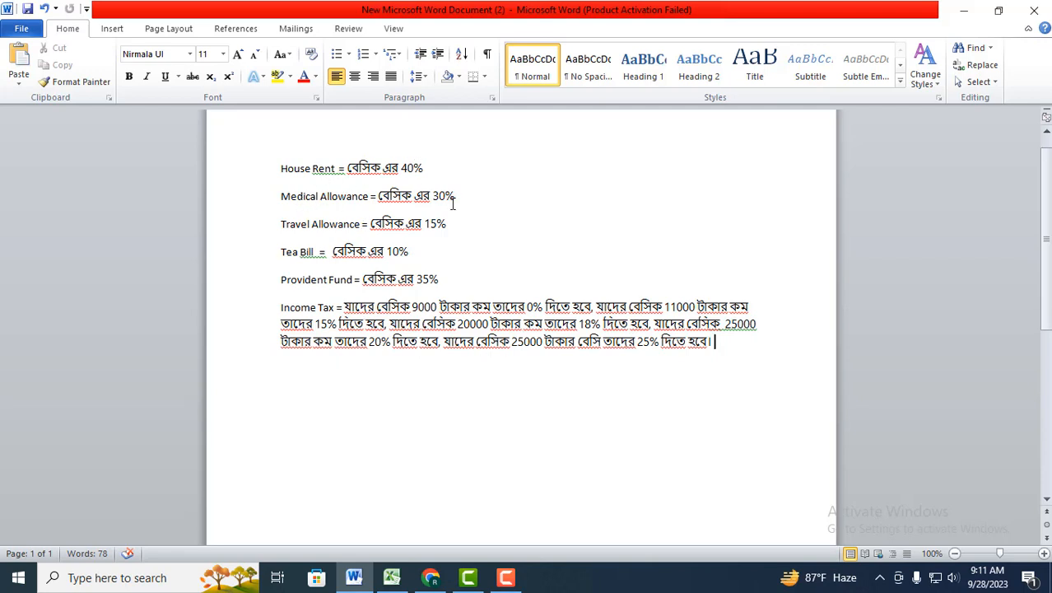
click(392, 577)
Calculate House Rent as 40% of Basic with =B2*40% in C2 and fill the formula down to C11.
click(220, 212)
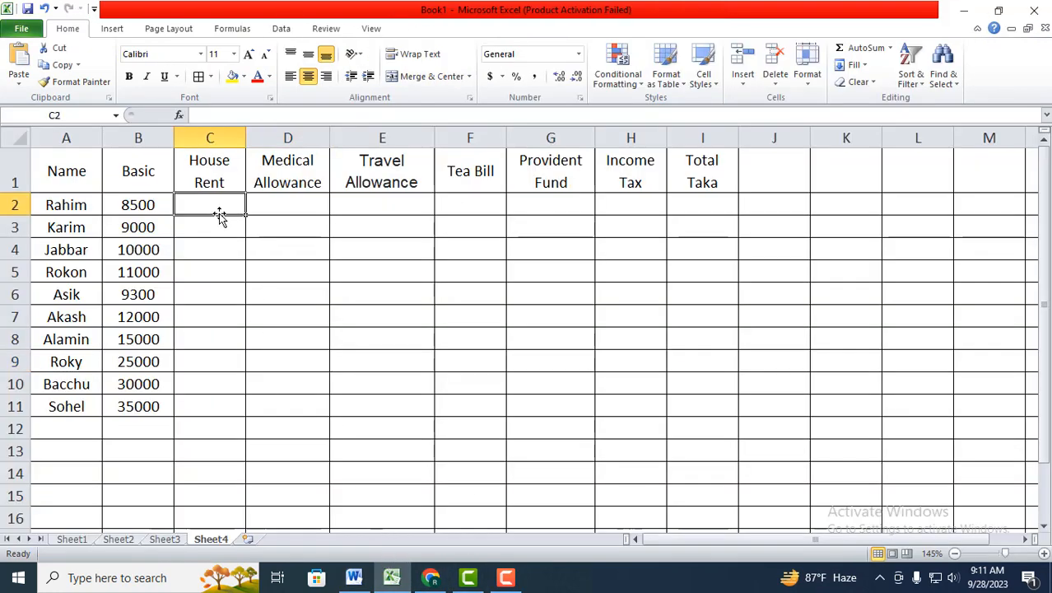
text(=)
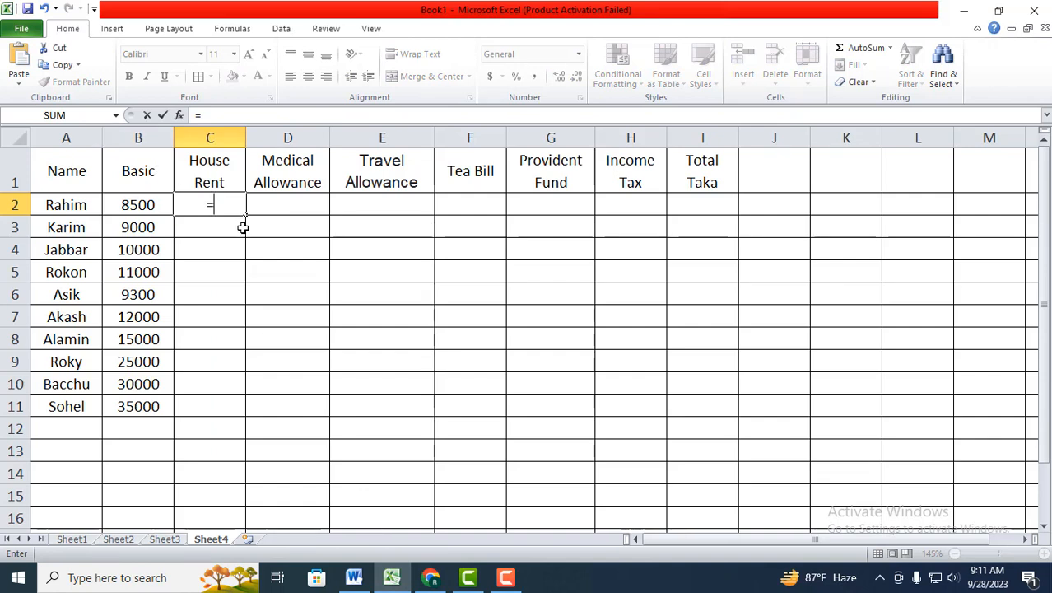
text(ব2)
key(BackSpace)
key(BackSpace)
text(b2)
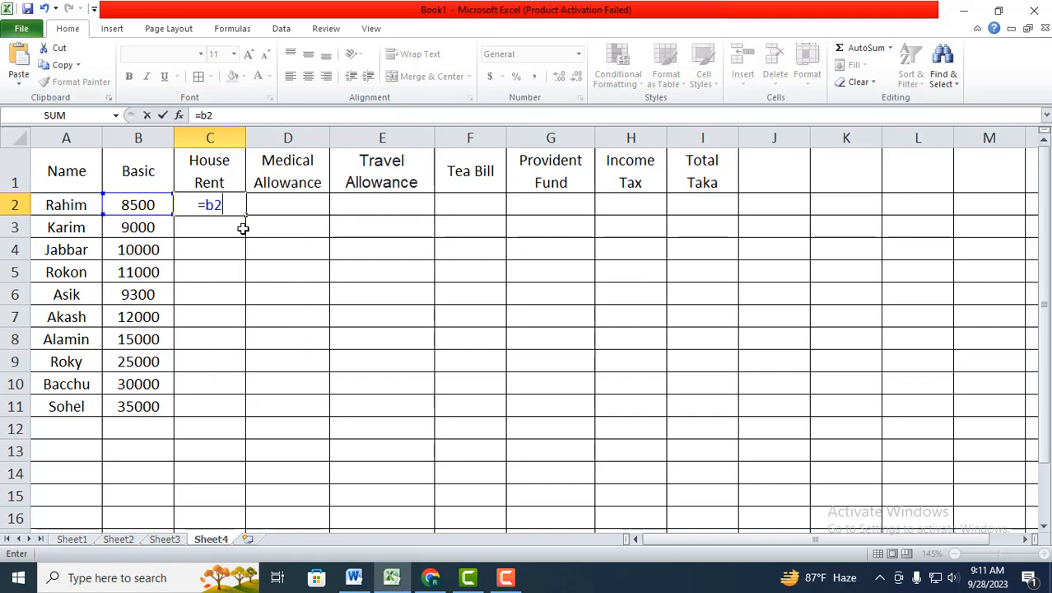
text(*40)
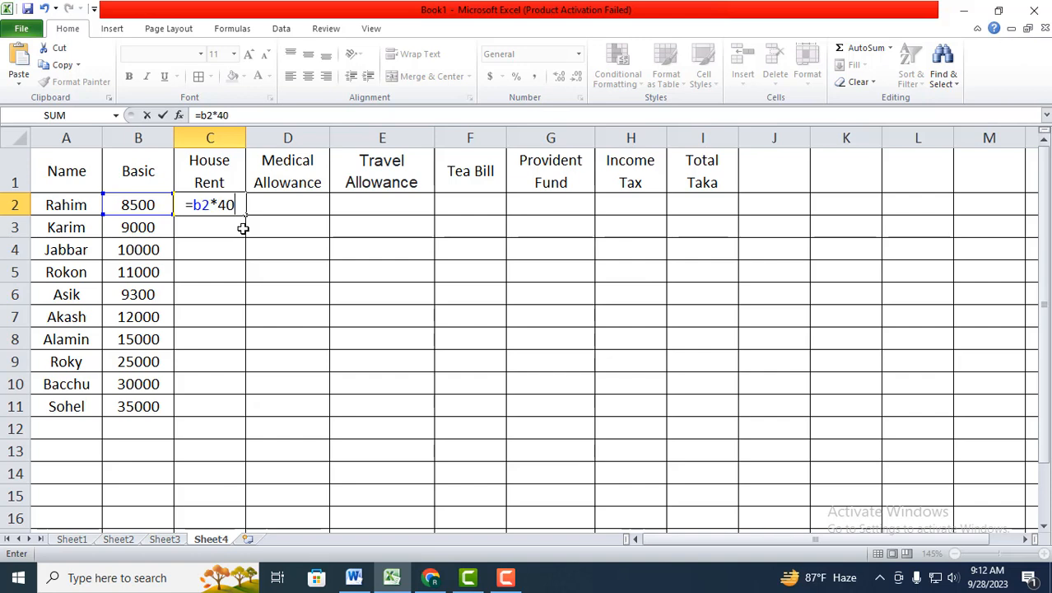
text(%)
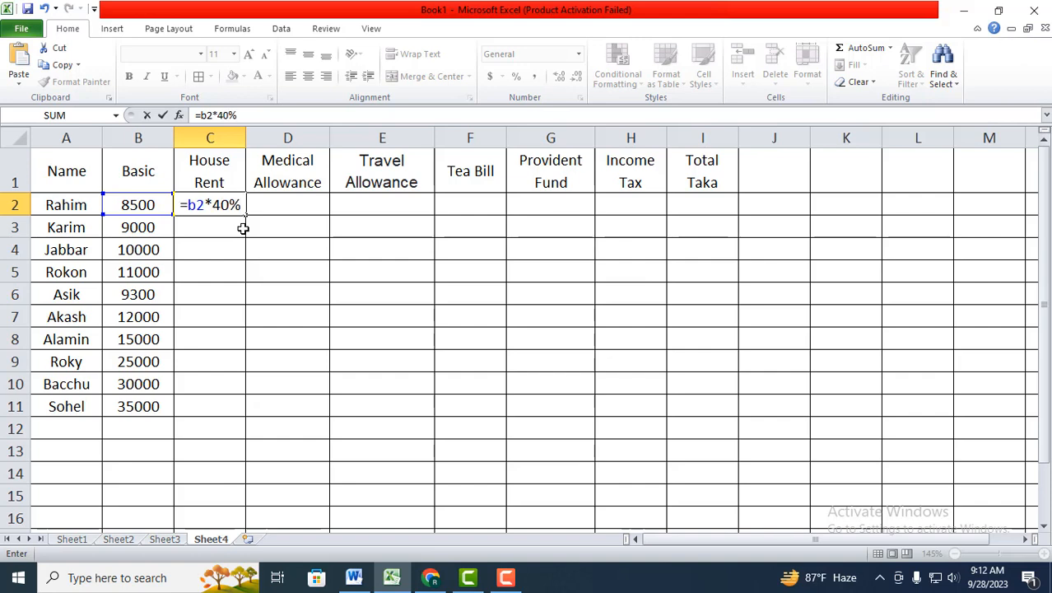
key(Return)
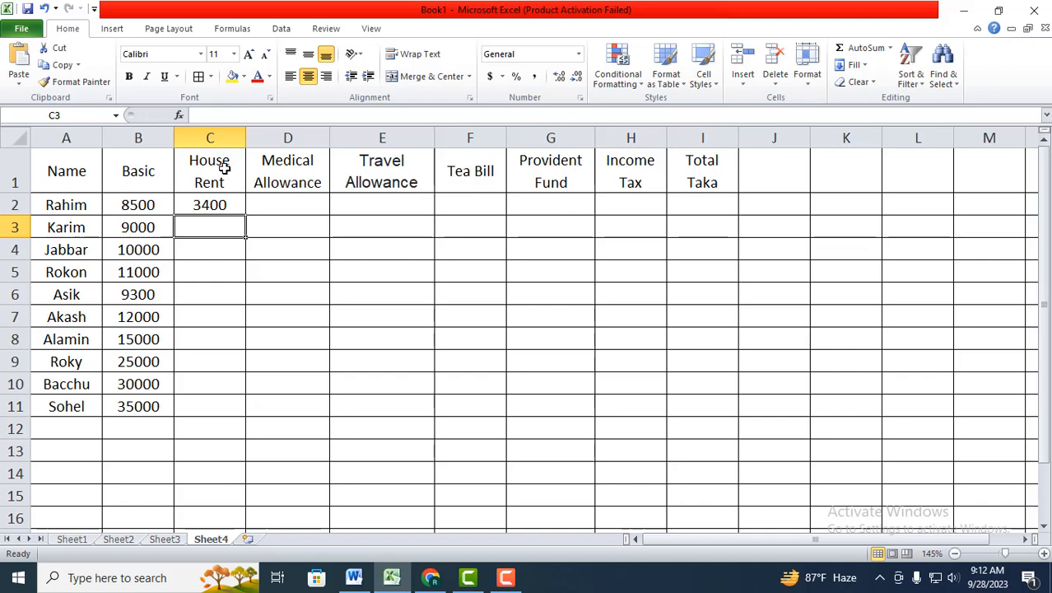
click(222, 202)
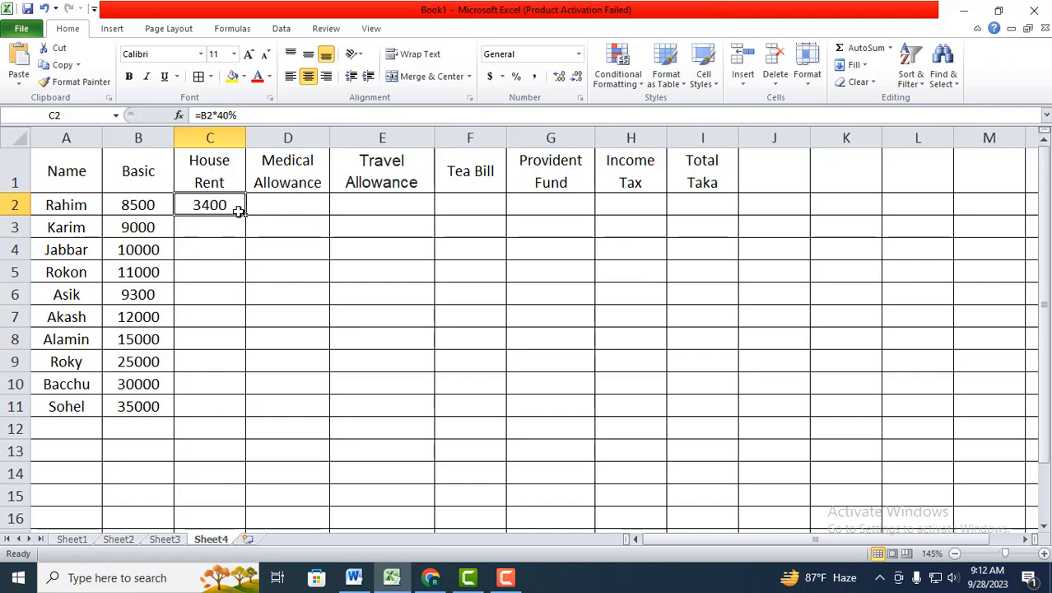
drag(245, 214, 218, 409)
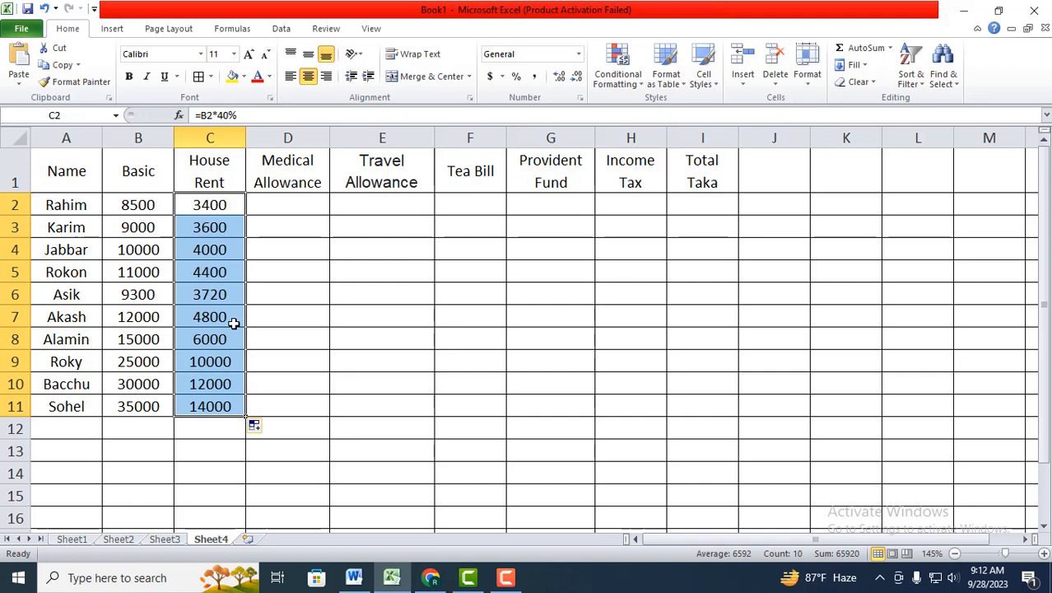
Calculate Medical Allowance as 30% of Basic with =B2*30% in D2 and fill the formula down to D11.
click(289, 203)
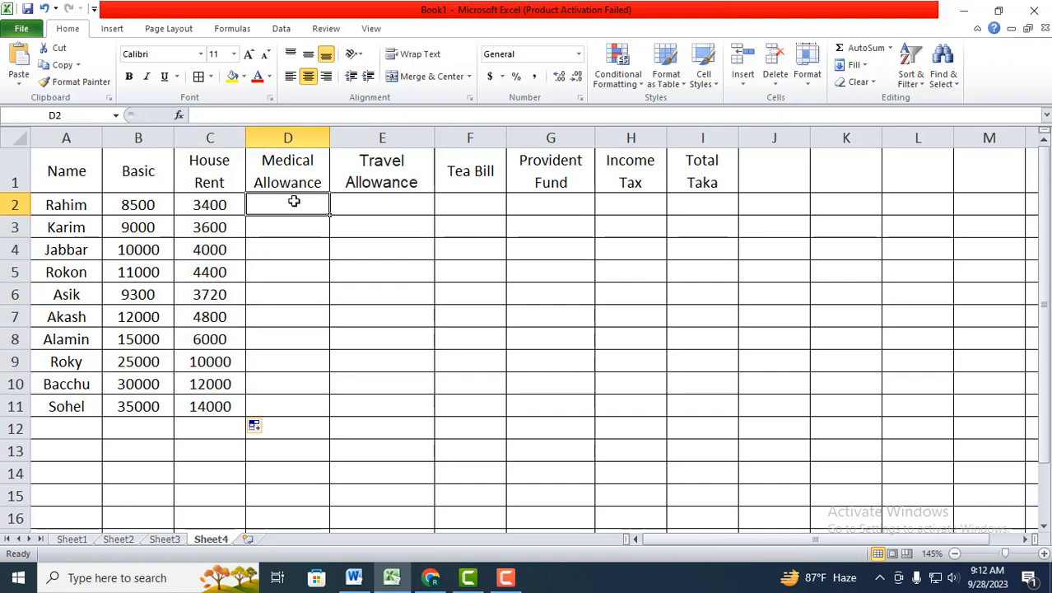
text(=b2)
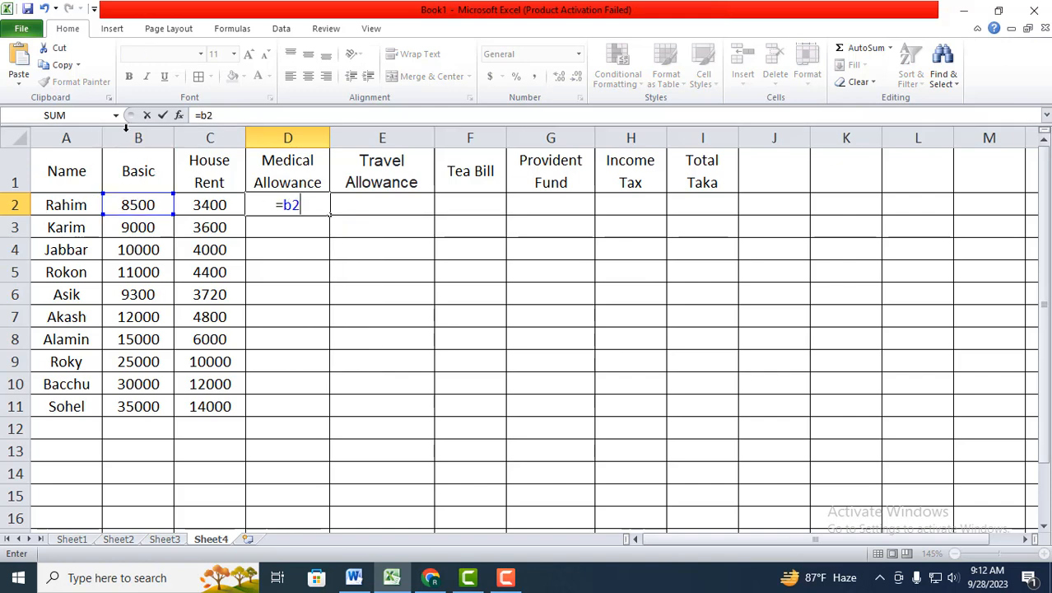
text(*30)
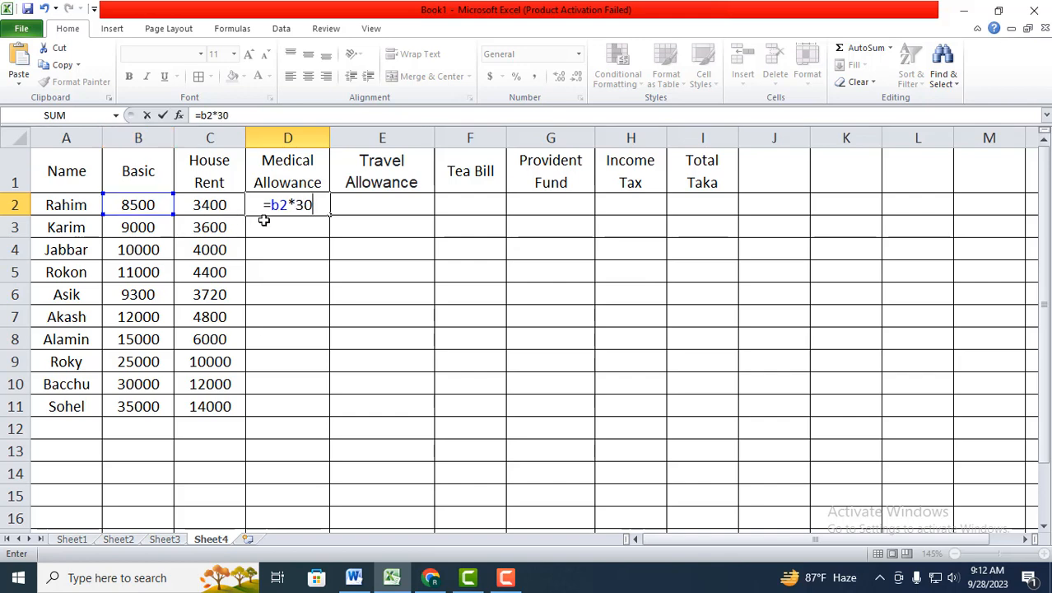
text(%)
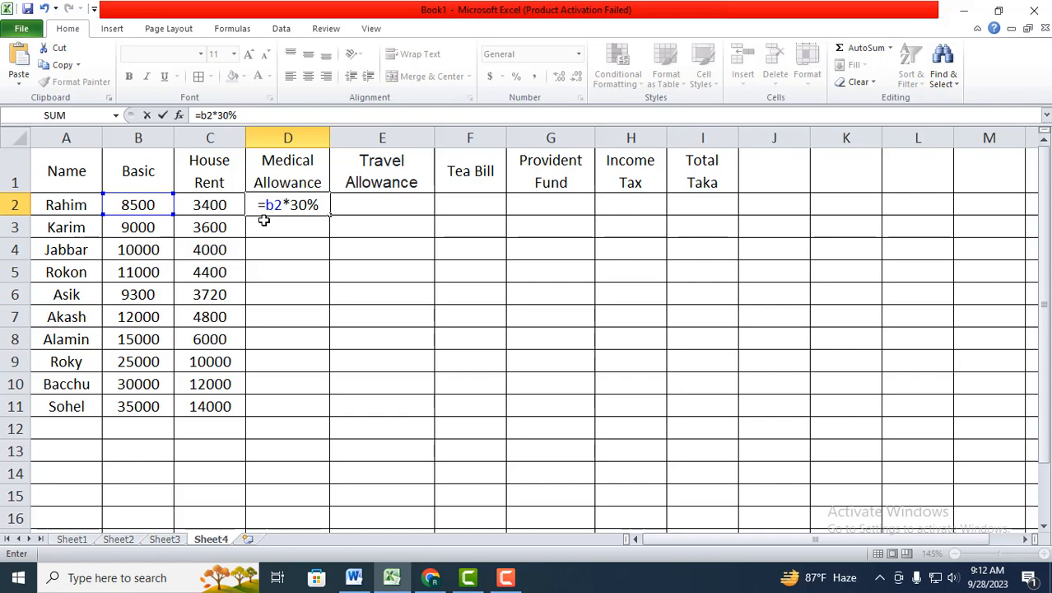
key(Return)
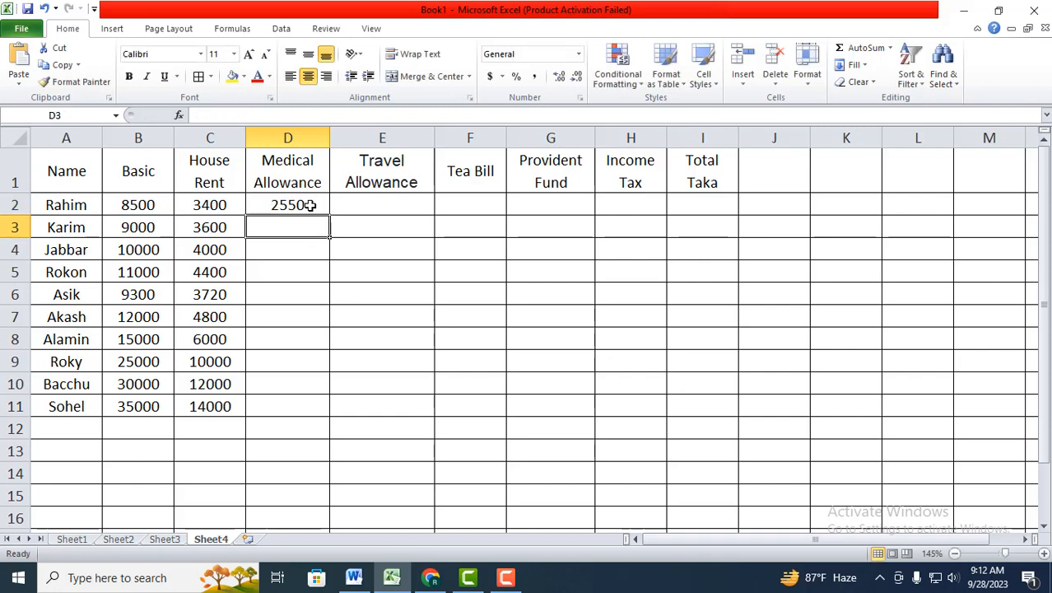
click(310, 205)
drag(329, 214, 341, 413)
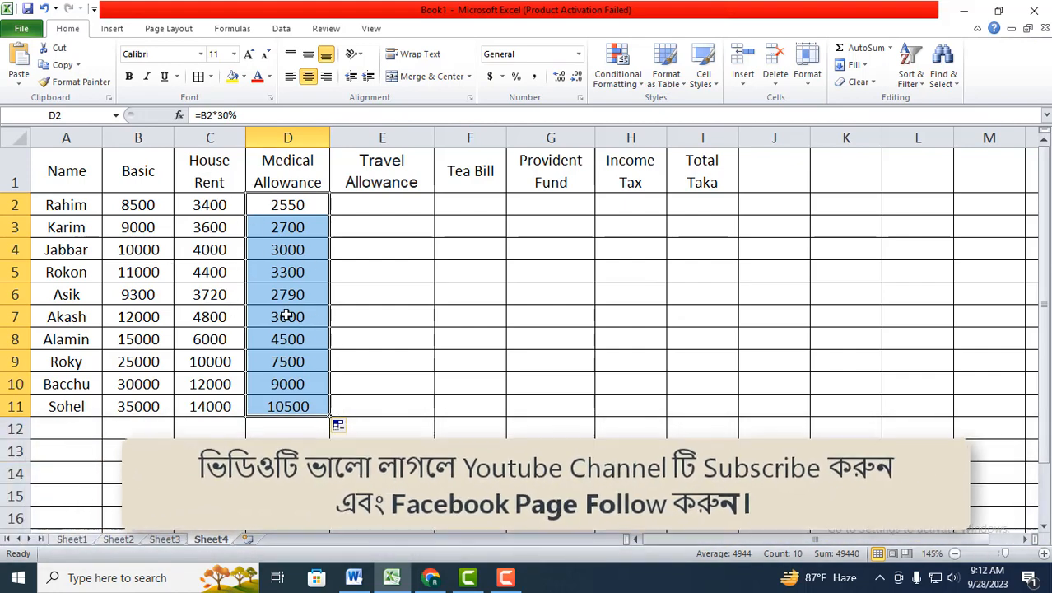
Calculate Travel Allowance as 15% of Basic with =B2*15% in E2 and fill the formula down to E11.
click(380, 205)
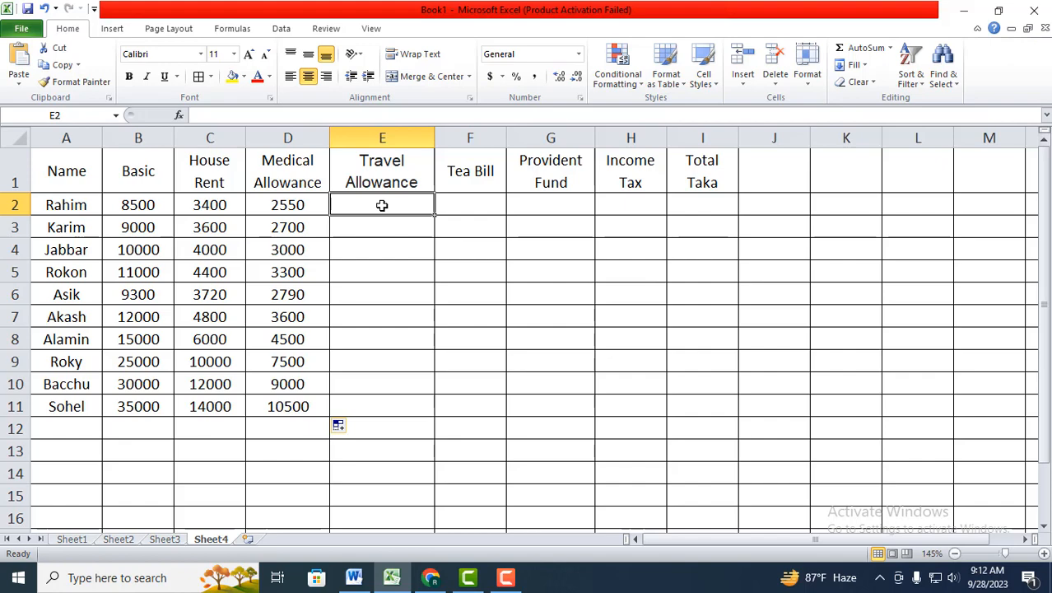
mouse_move(354, 577)
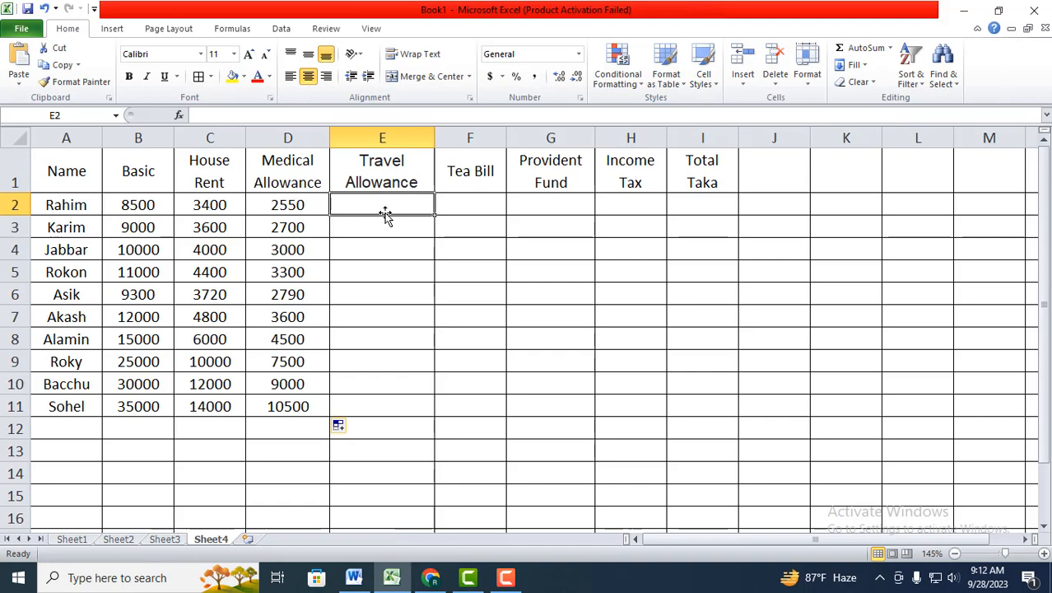
text(=)
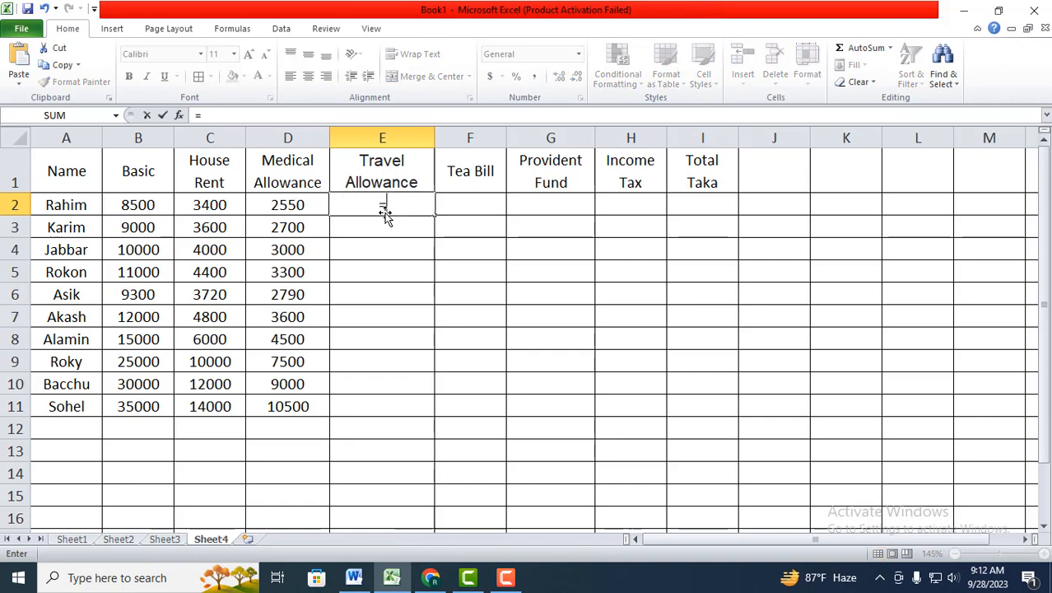
click(149, 207)
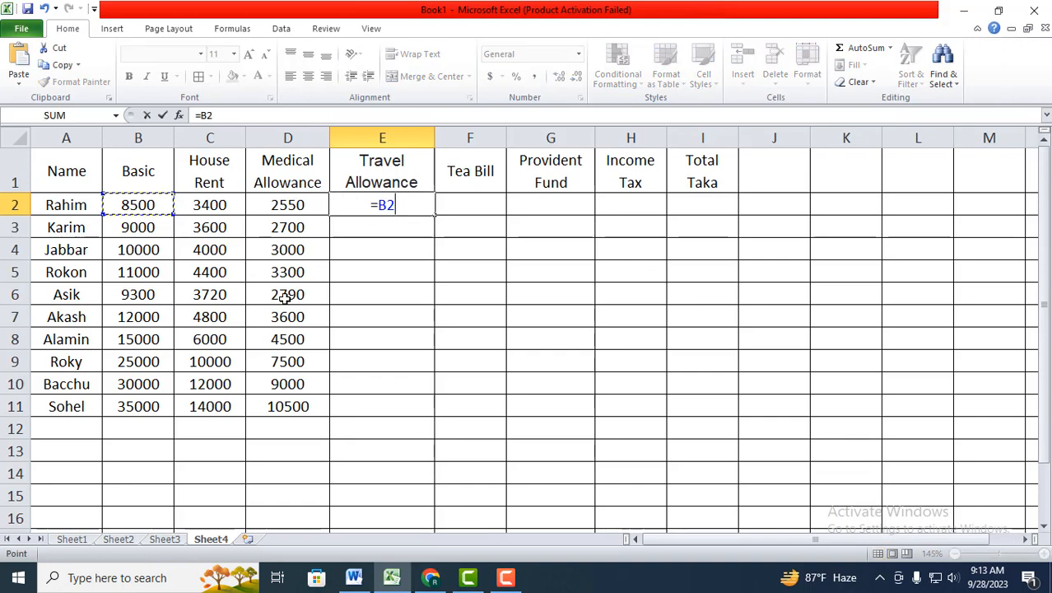
text(*1)
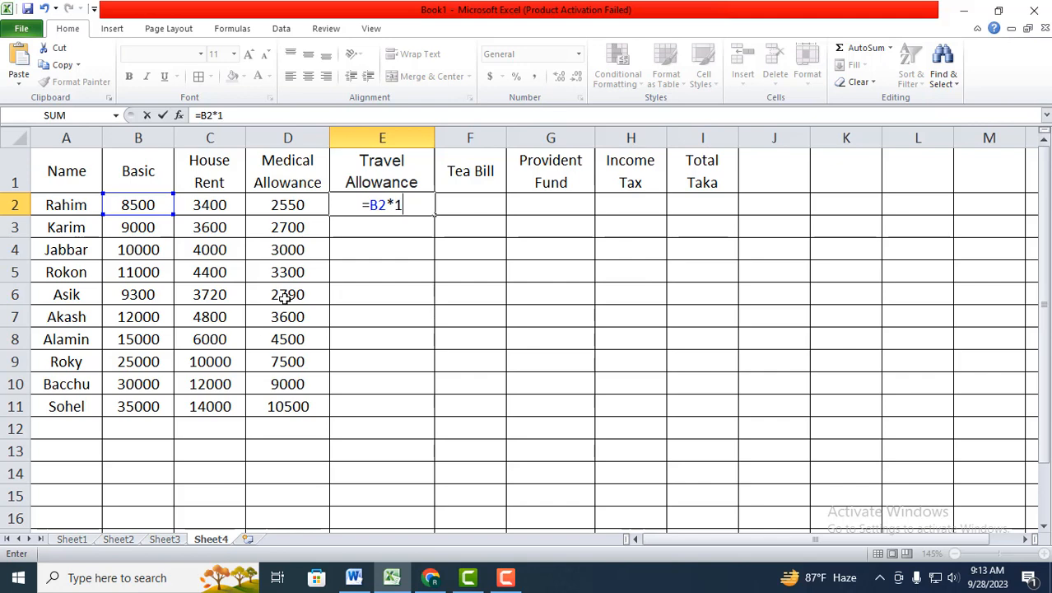
text(5%)
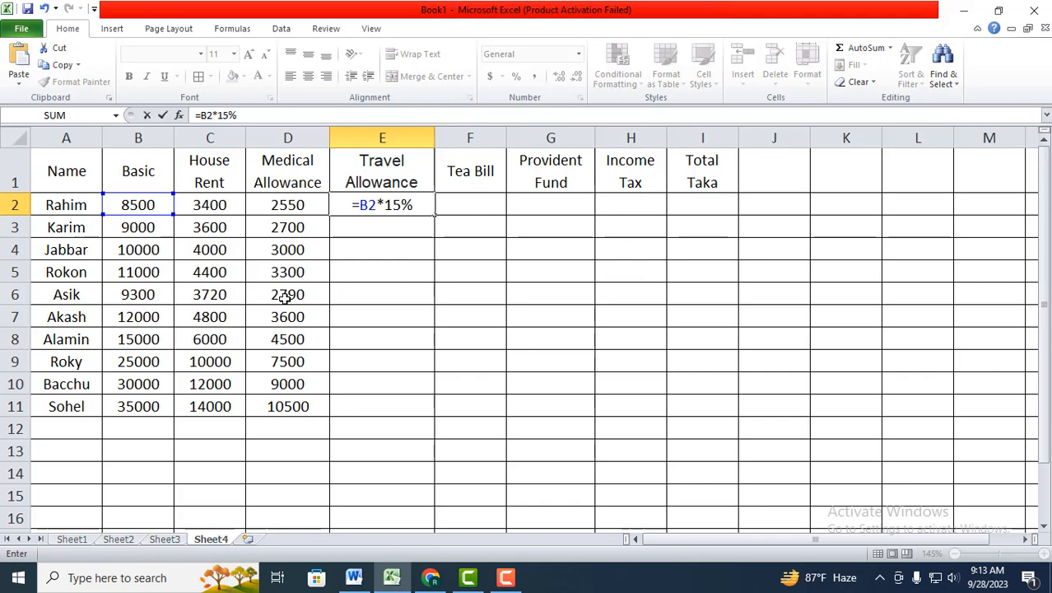
key(Return)
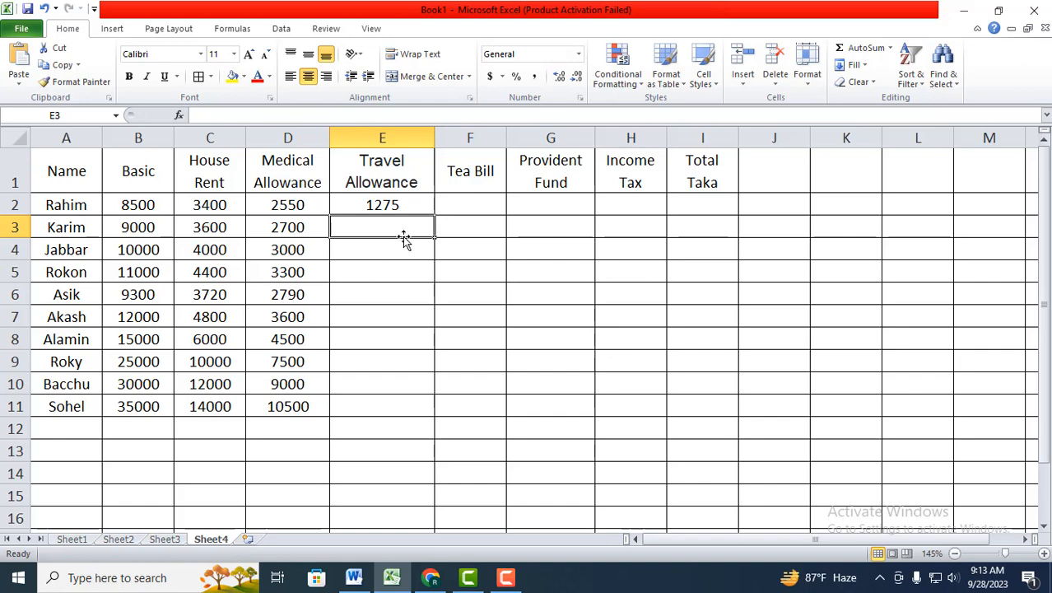
click(423, 201)
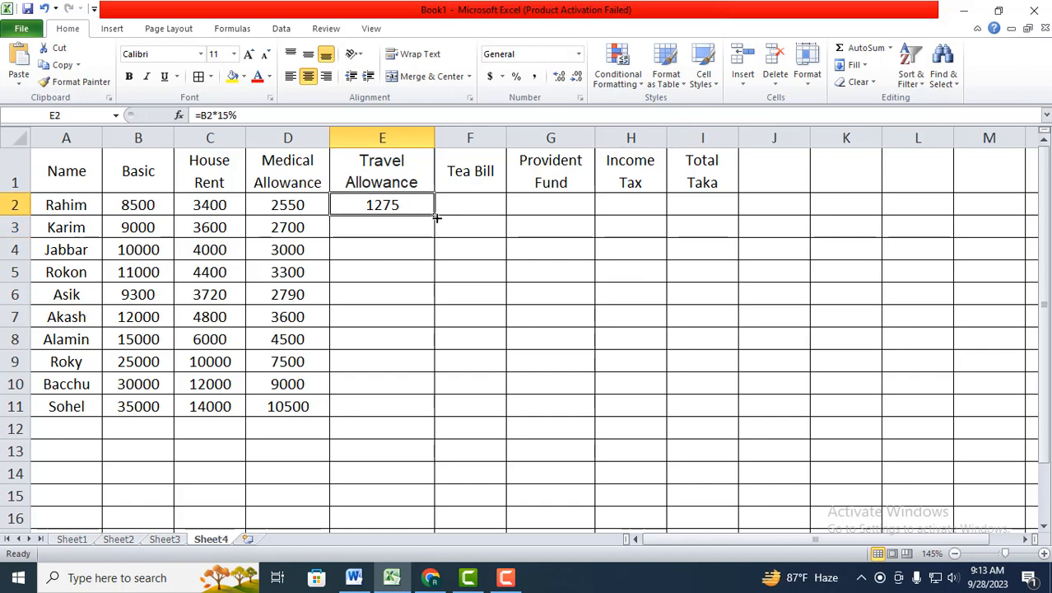
drag(436, 214, 439, 413)
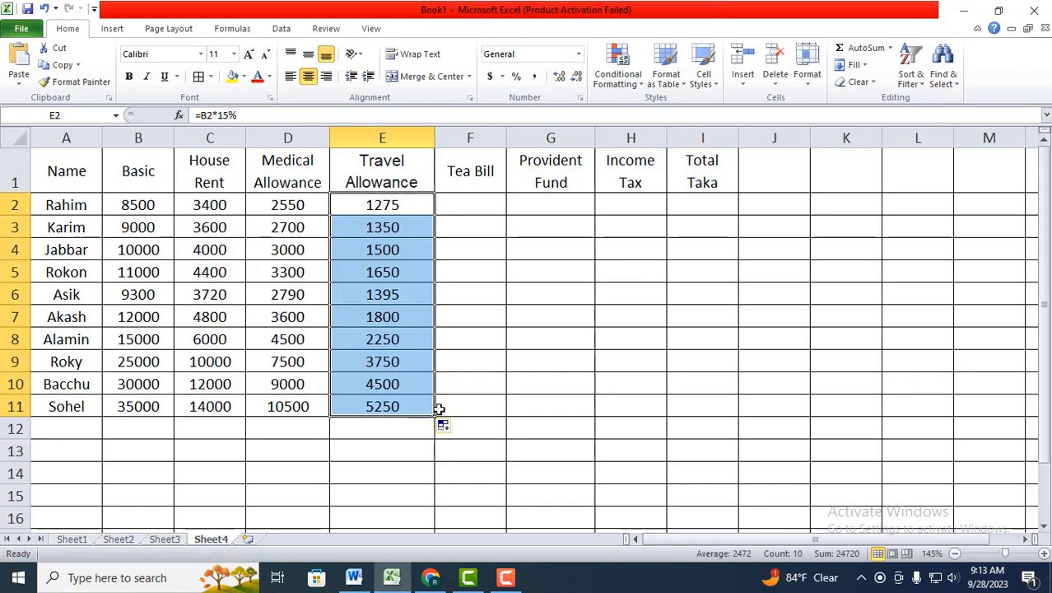
Calculate Tea Bill as 10% of Basic with =B2*10% in F2 and fill the formula down to F11.
click(482, 207)
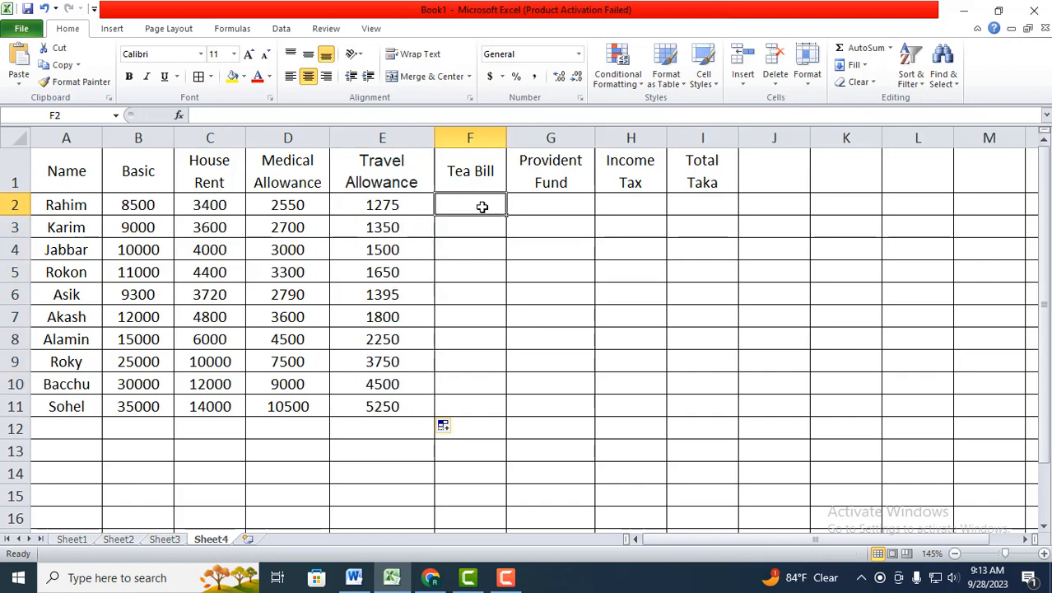
text(=)
click(146, 206)
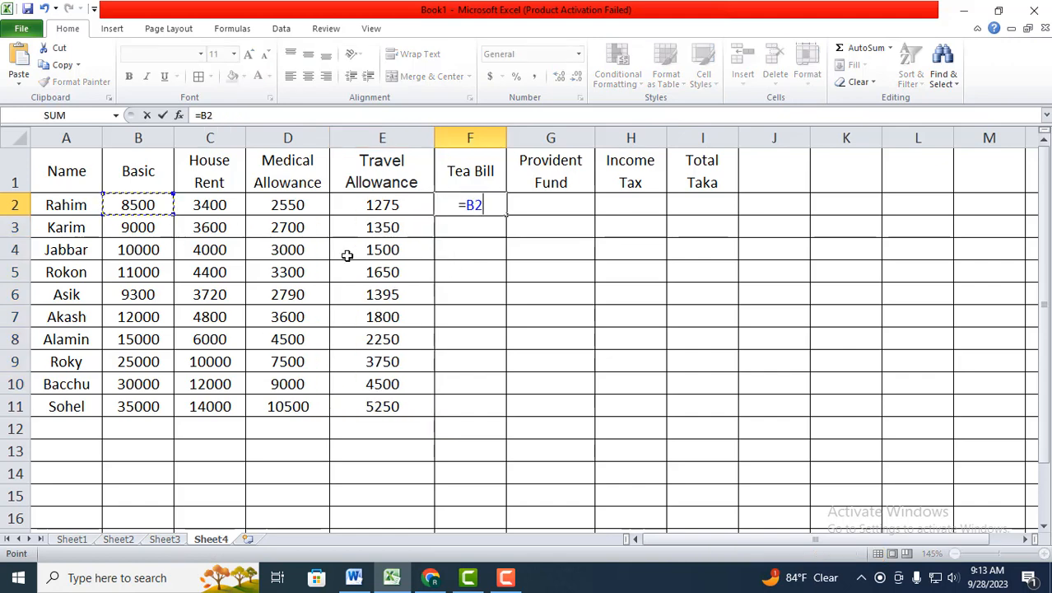
text(*10)
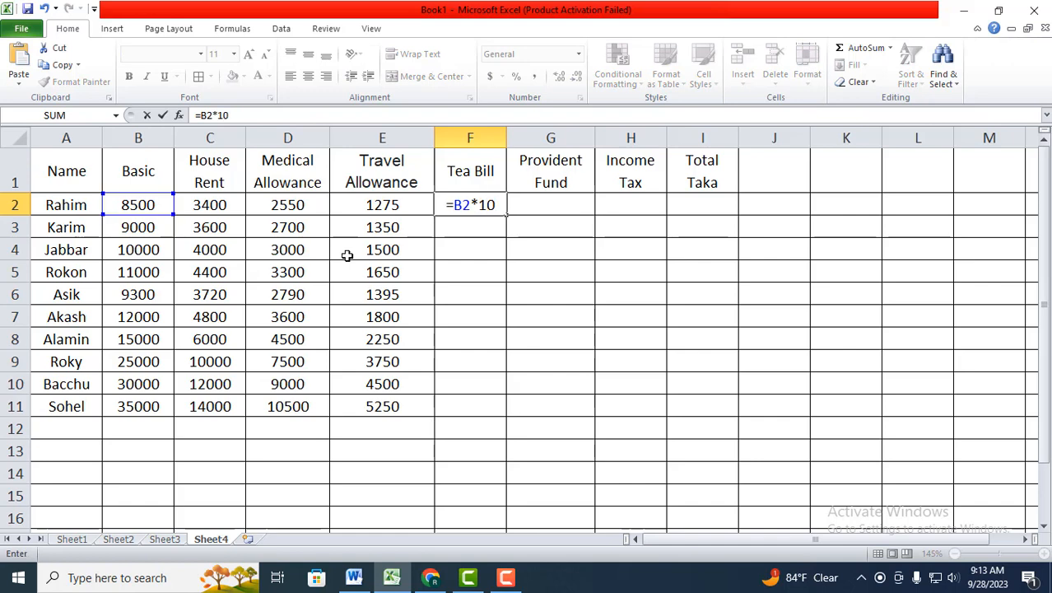
text(%)
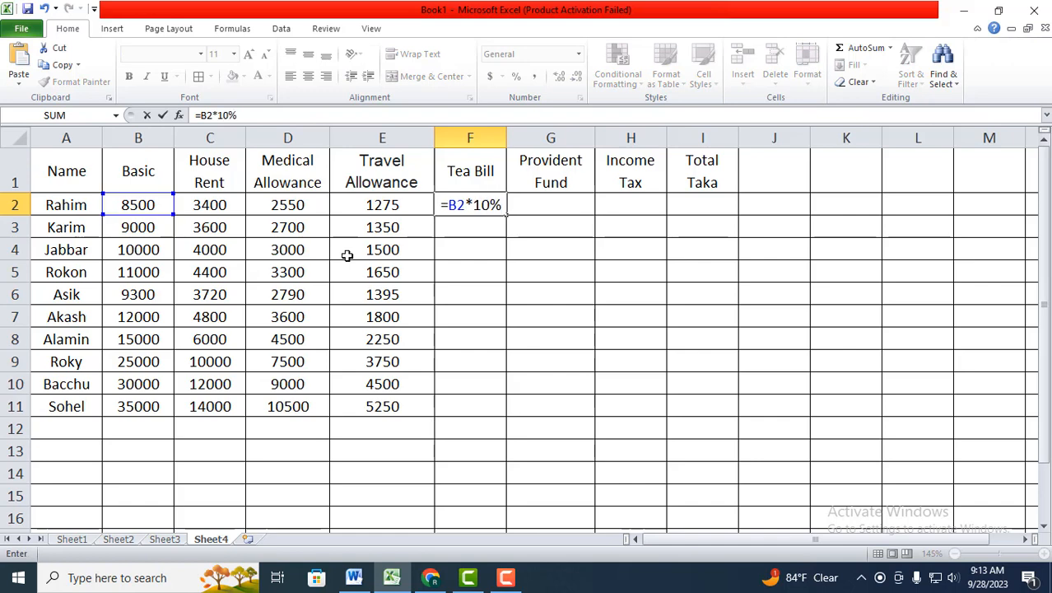
key(Return)
click(487, 210)
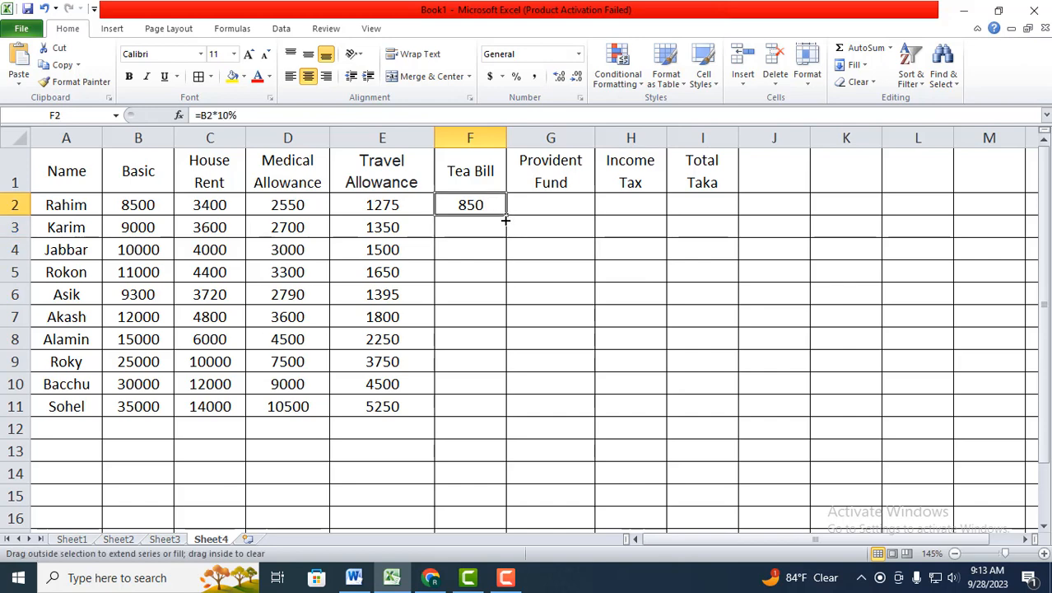
drag(506, 220, 508, 414)
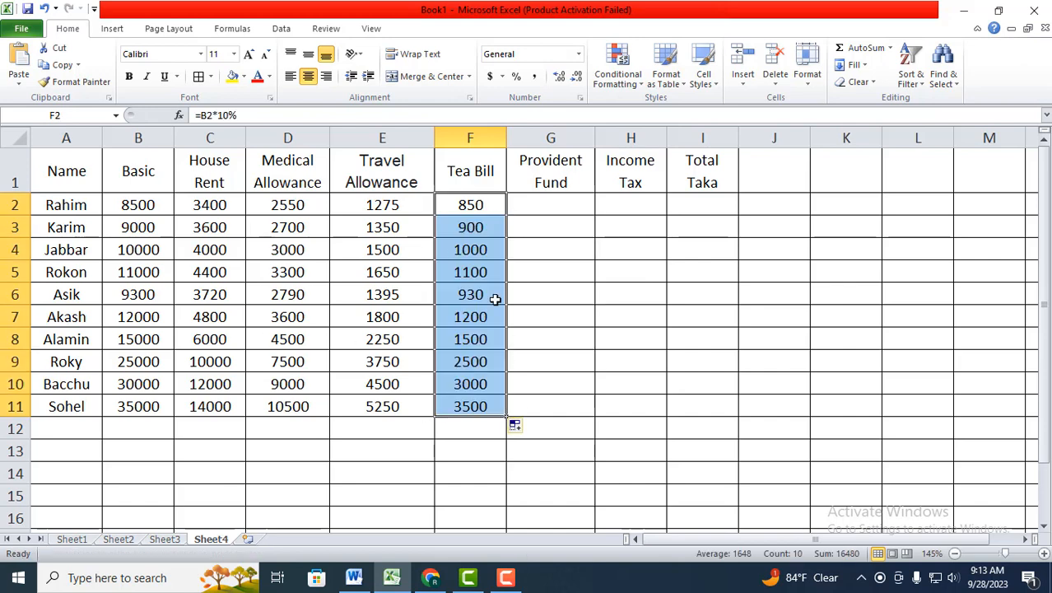
Calculate Provident Fund as 35% of Basic with =B2*35% in G2 and fill the formula down to G11.
click(555, 202)
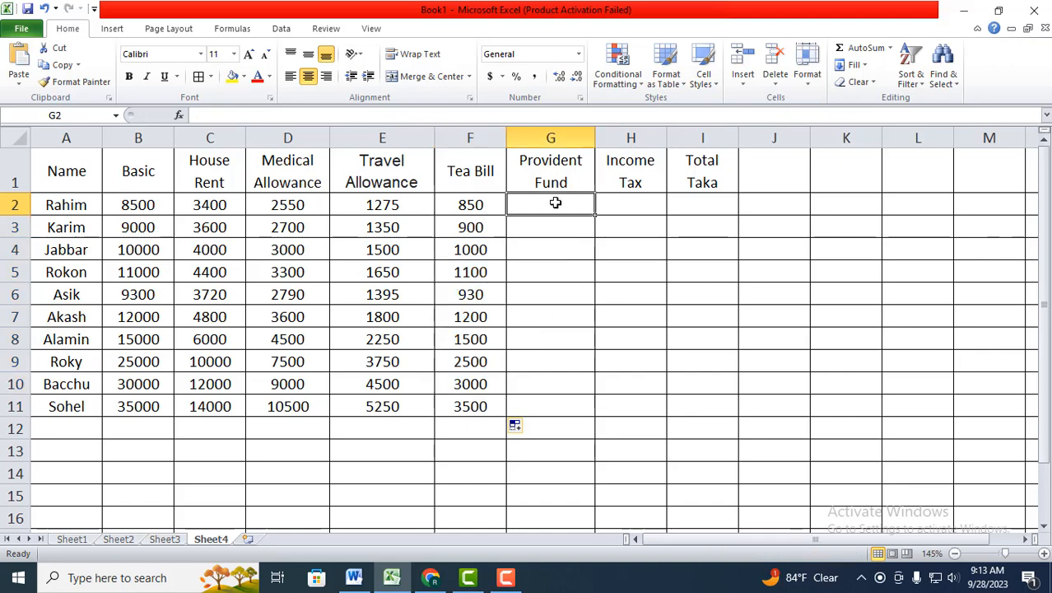
text(=)
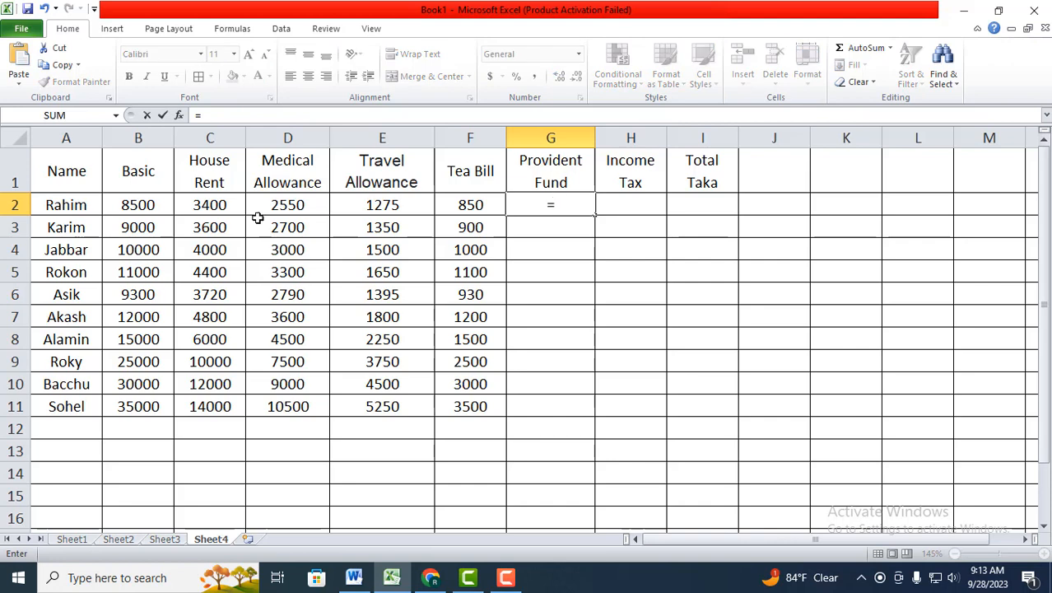
click(140, 207)
text(*35)
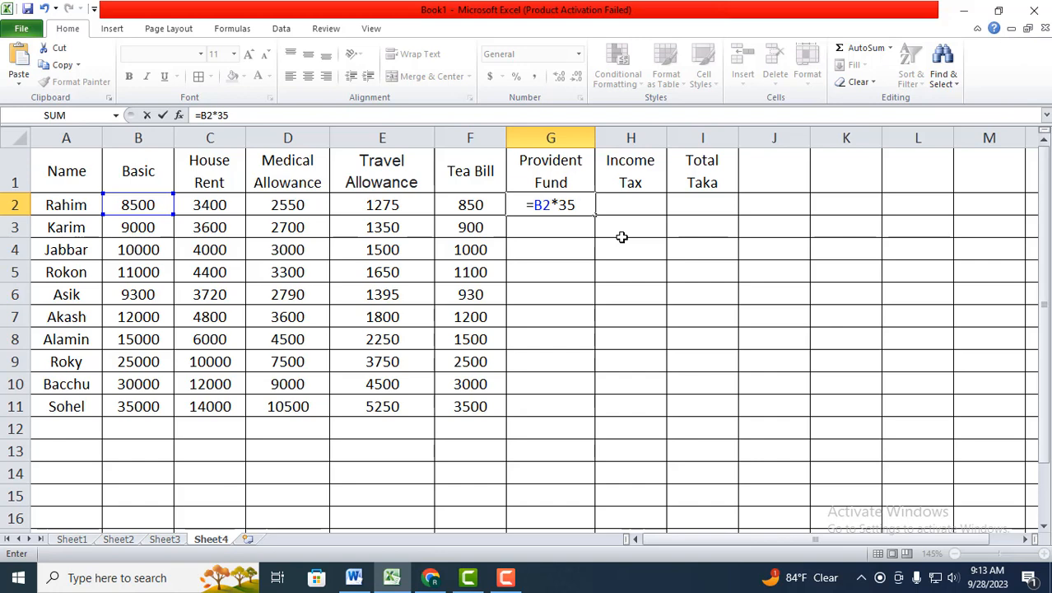
text(%)
key(Return)
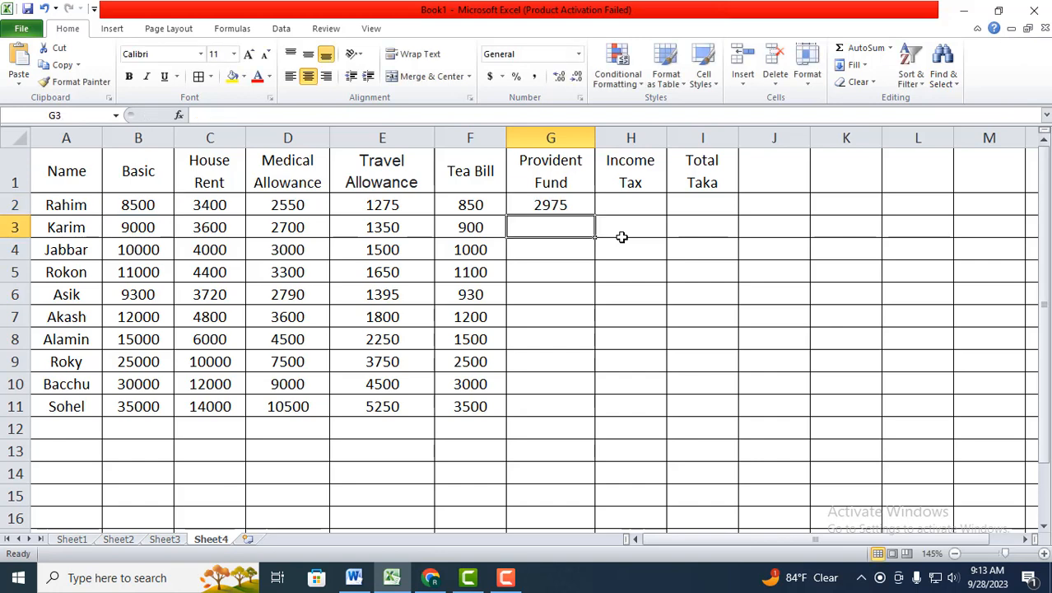
click(575, 206)
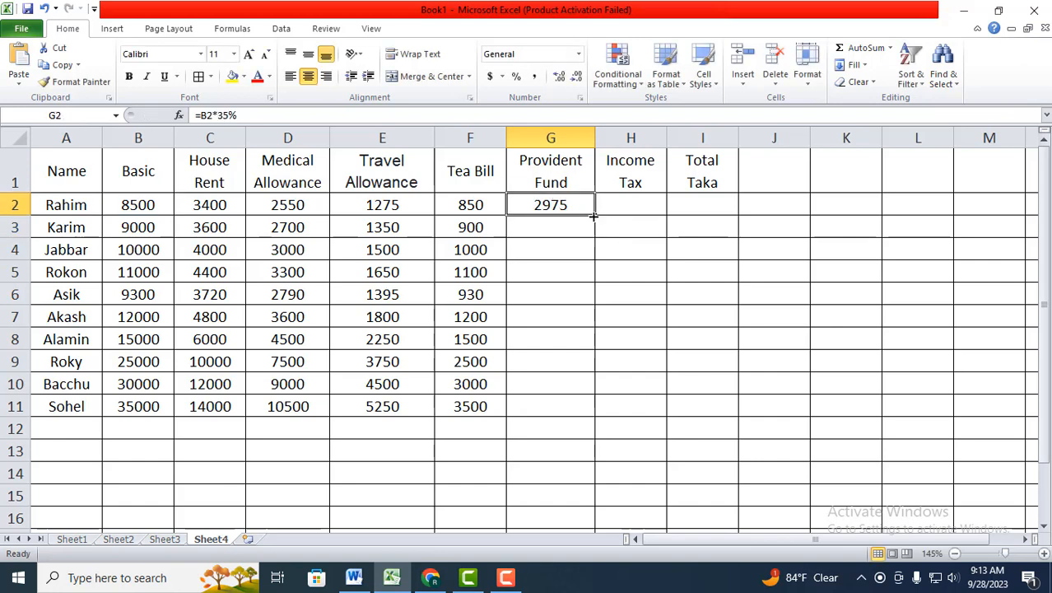
drag(593, 216, 592, 416)
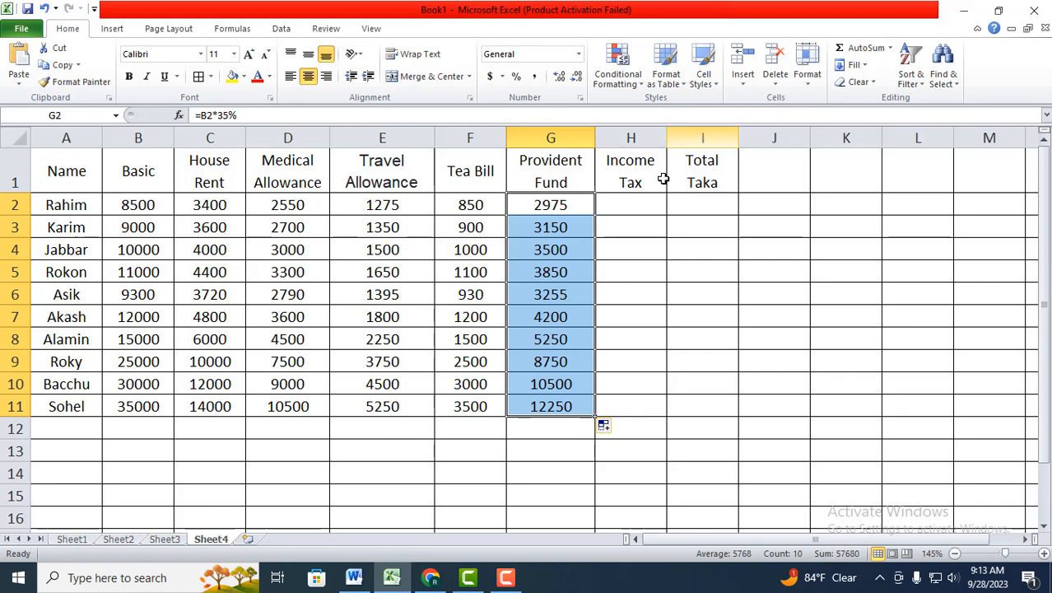
Check the Income Tax rates in the Word document, return to the Excel sheet and start a formula in H2.
click(646, 207)
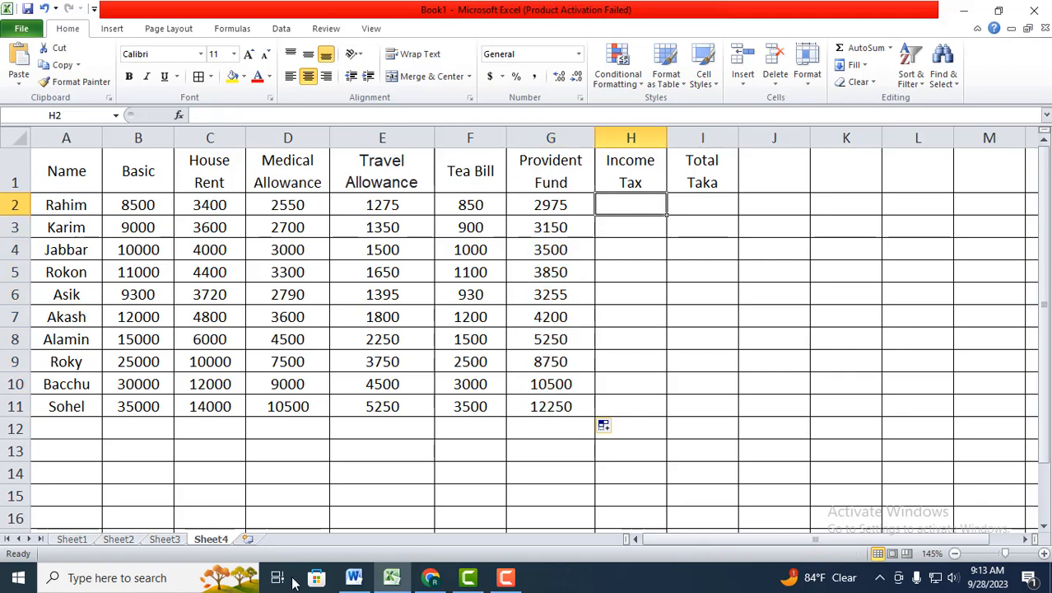
click(354, 577)
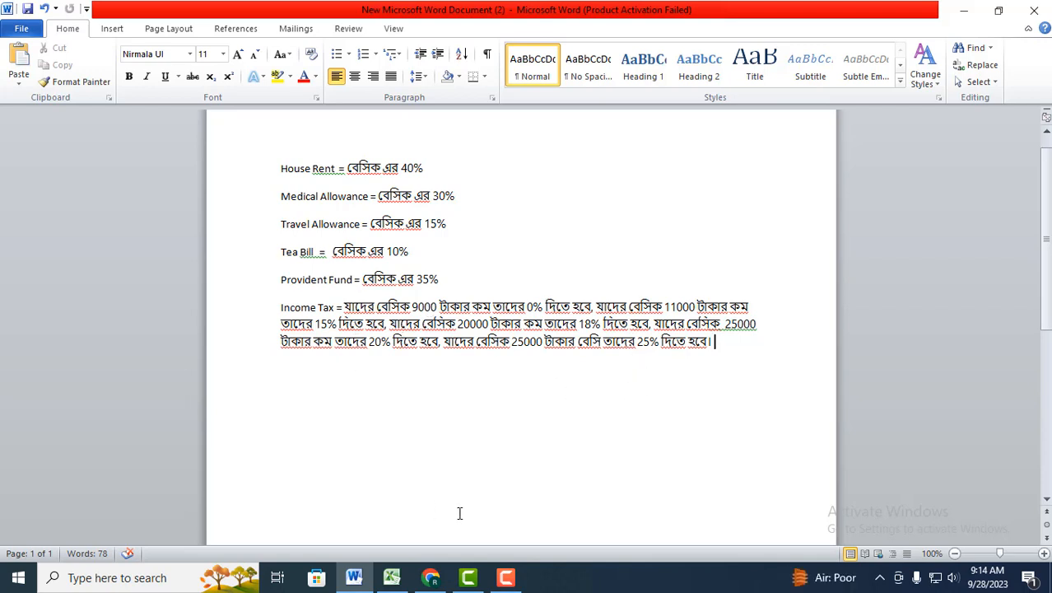
click(392, 577)
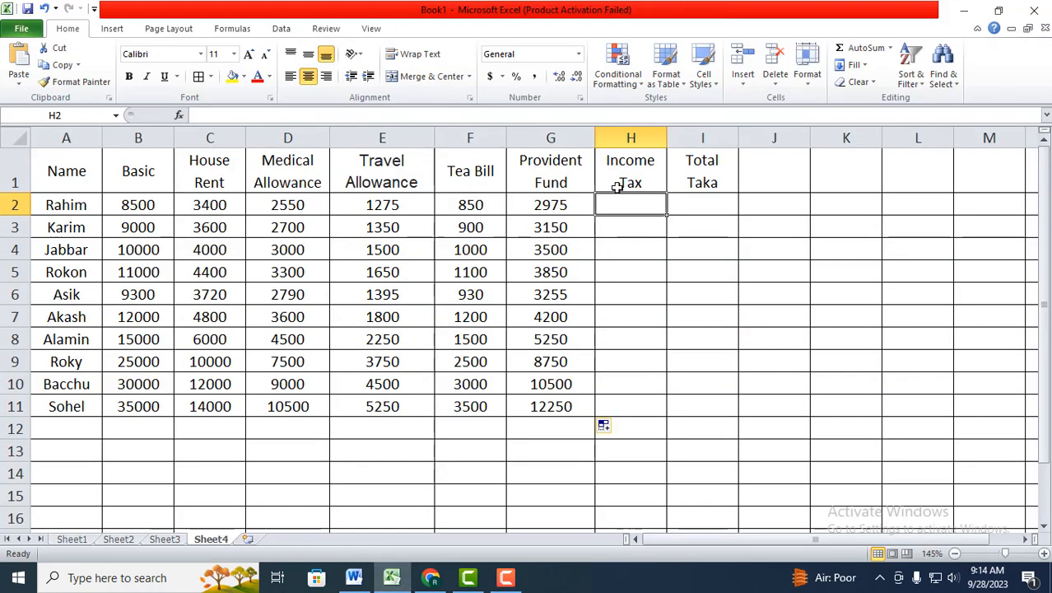
text(=)
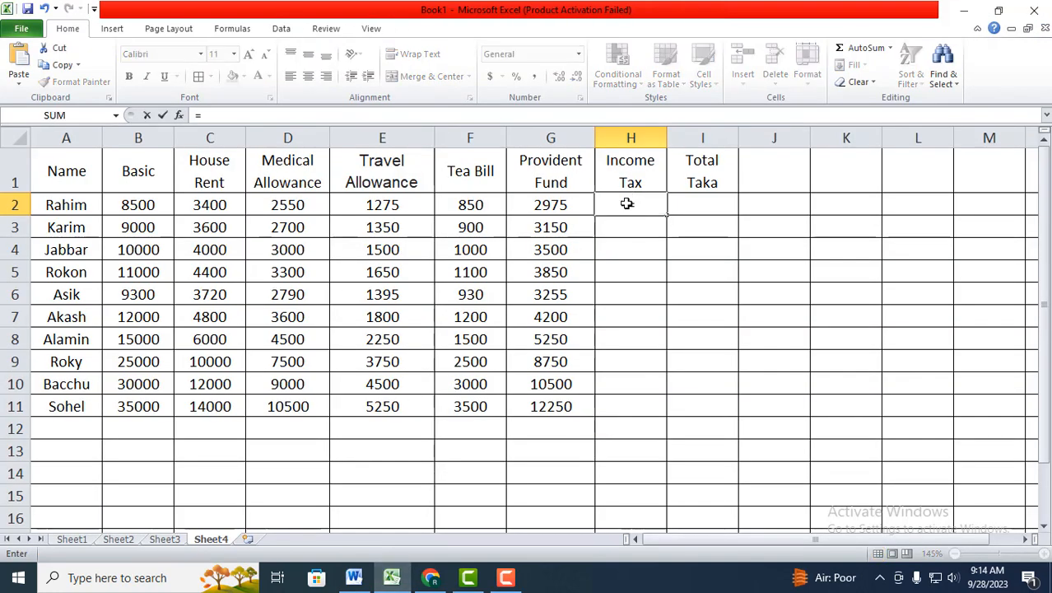
text(nv)
key(BackSpace)
key(BackSpace)
text(n)
key(BackSpace)
key(alt)
key(i)
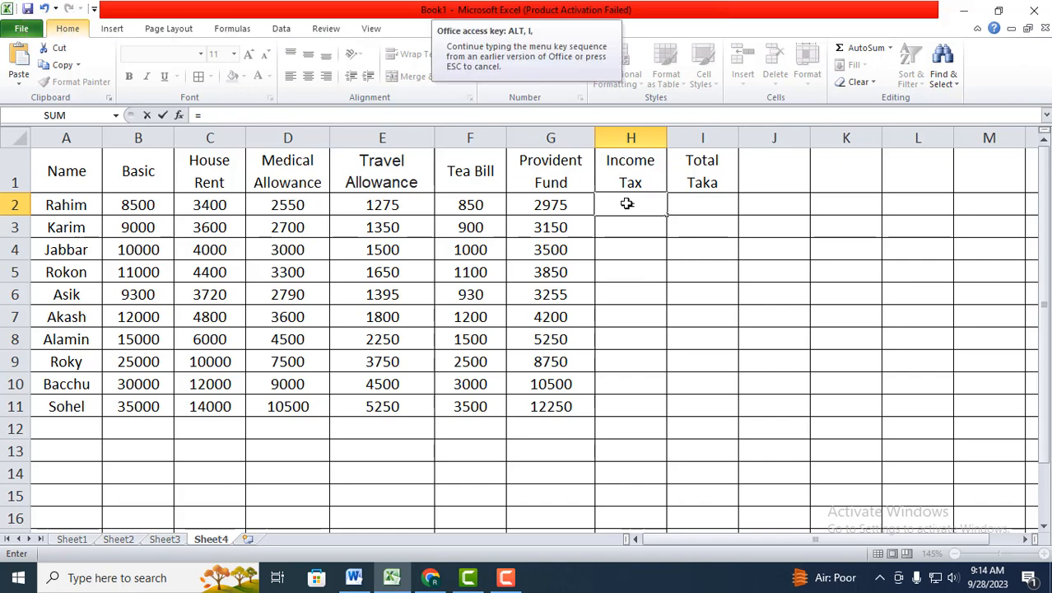
click(630, 249)
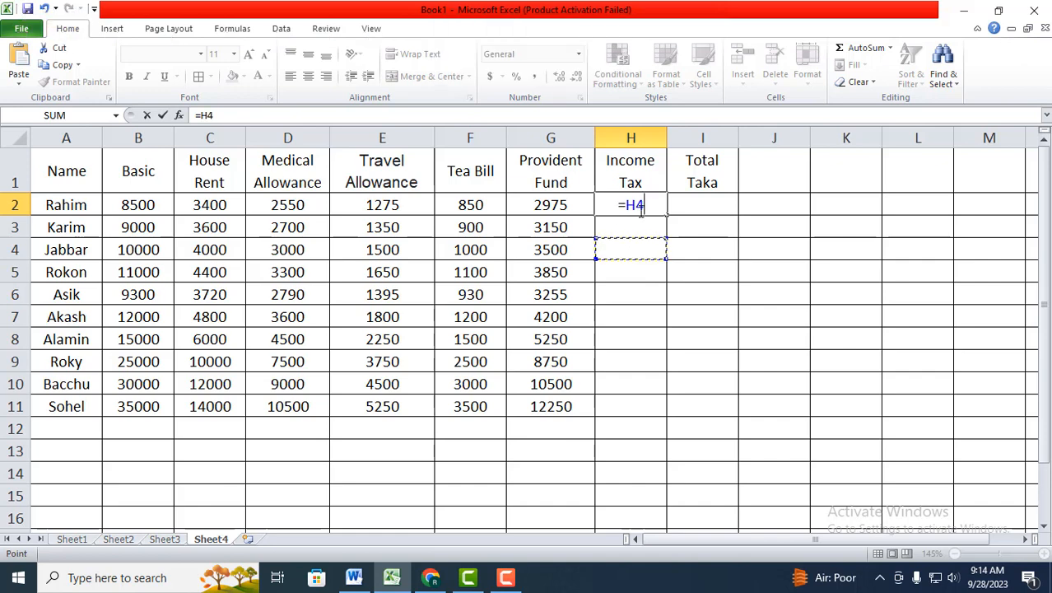
key(BackSpace)
key(BackSpace)
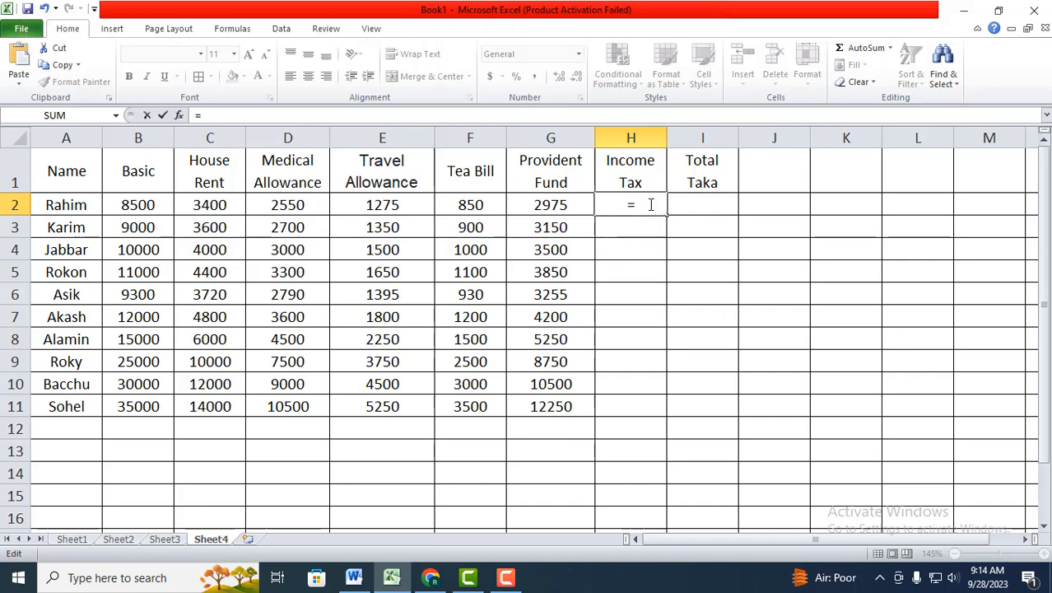
Enter the first IF condition of the Income Tax formula in H2, giving 0 when Basic is below 9000: if(b2<9000,0,.
text(if)
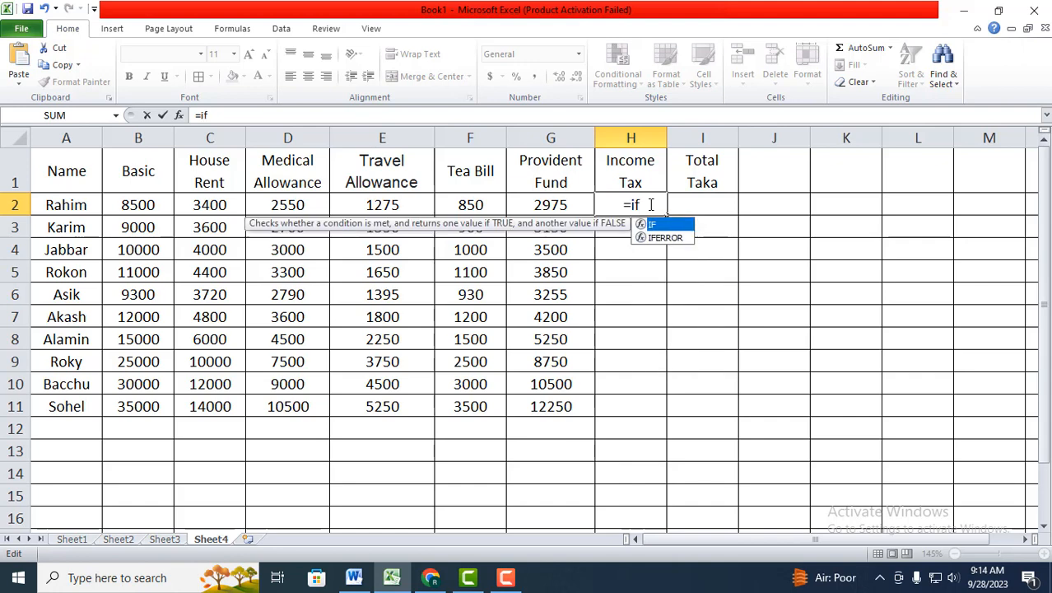
text(()
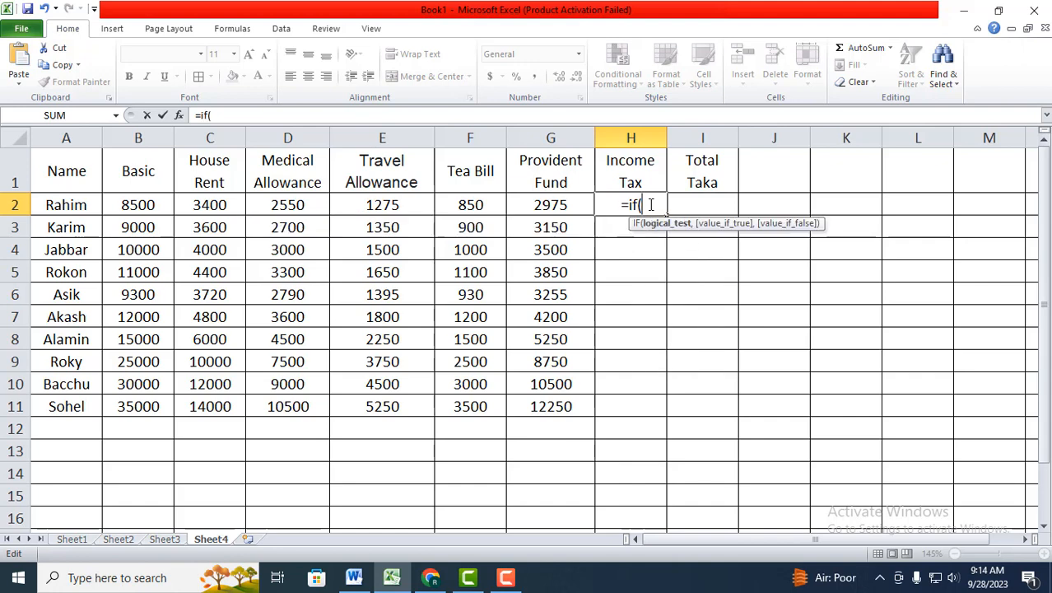
click(620, 205)
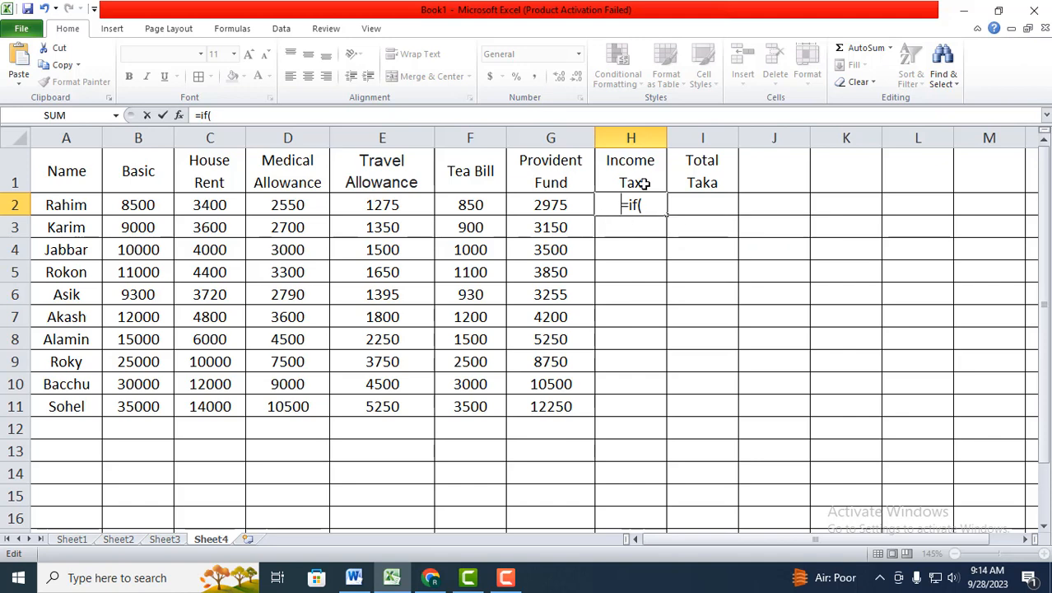
click(649, 203)
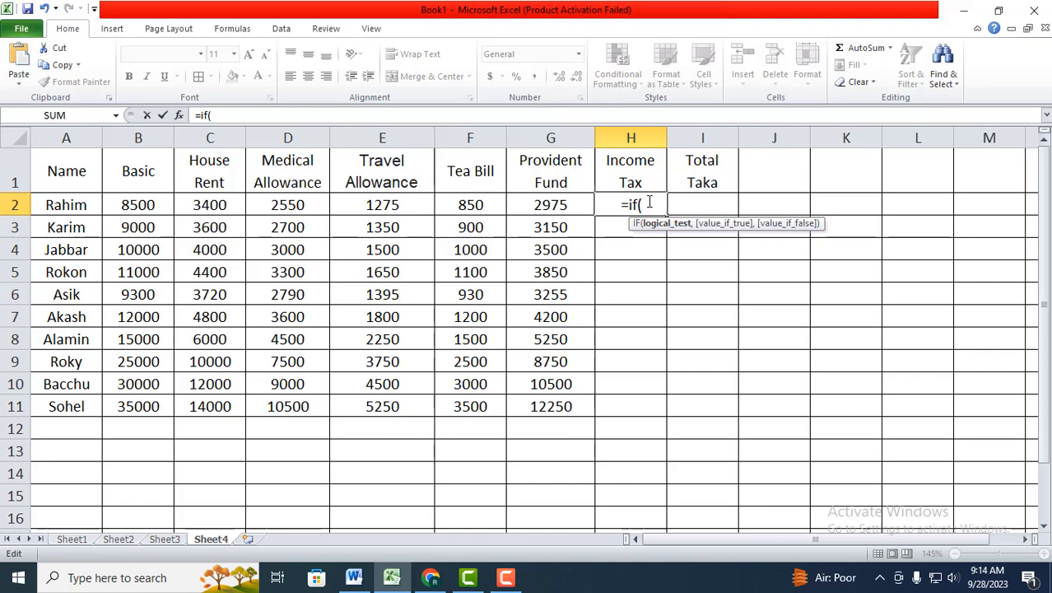
text(b2)
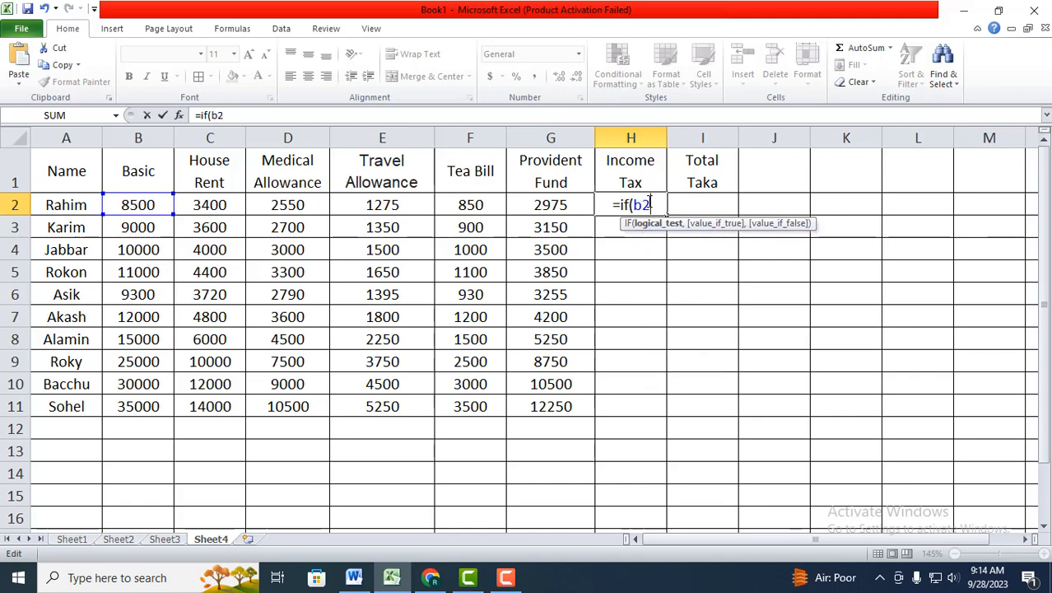
text(<)
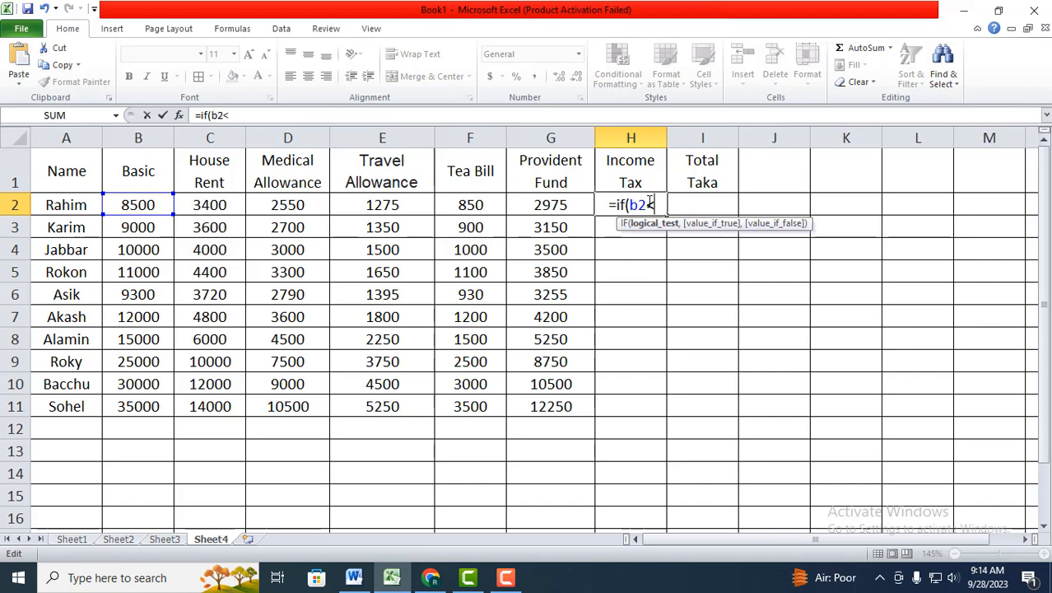
text(9)
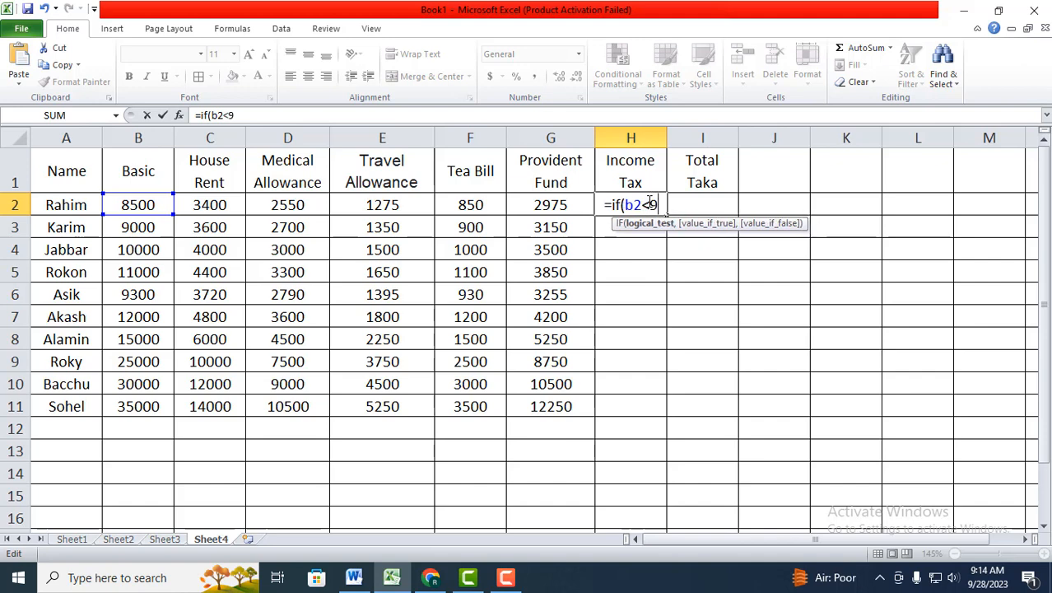
text(000)
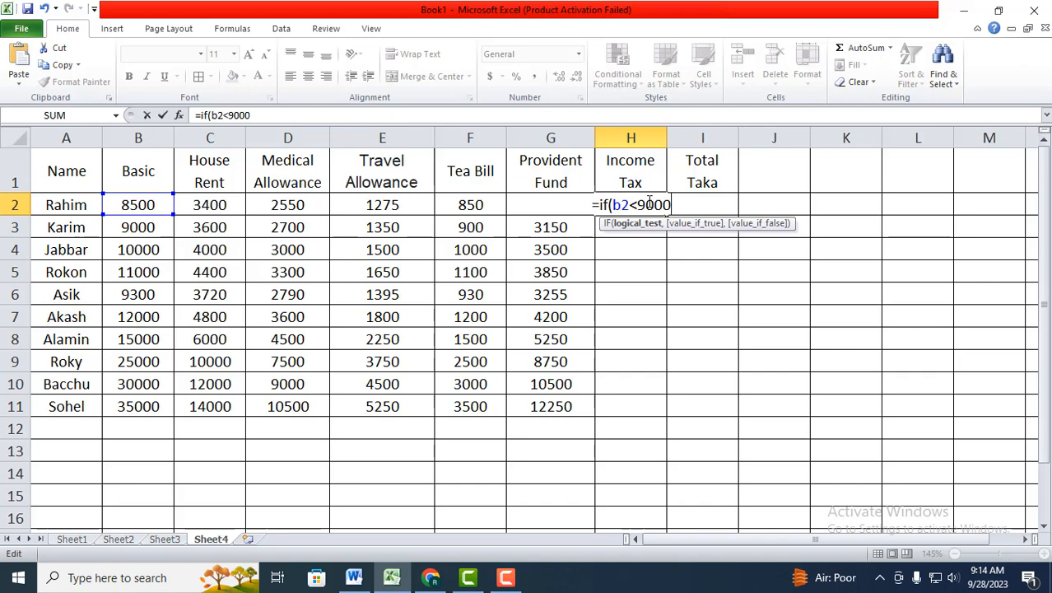
text(,)
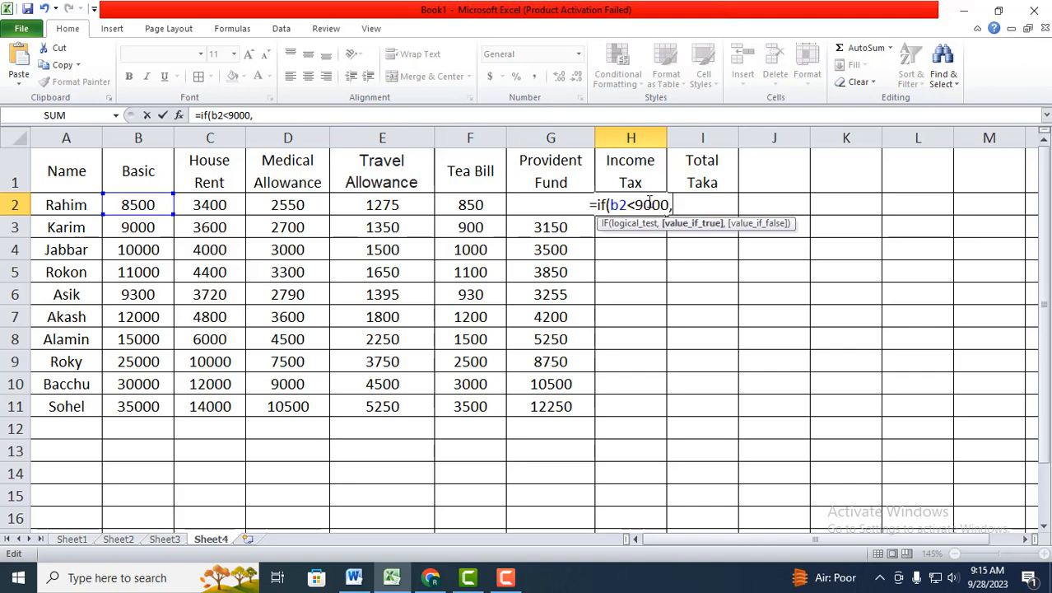
text(0)
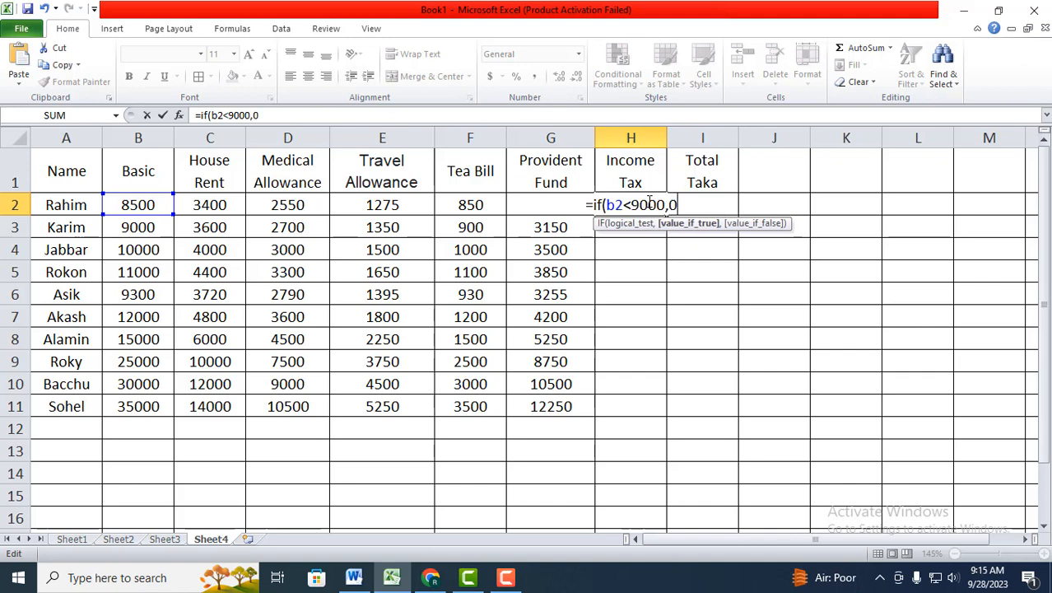
text(,)
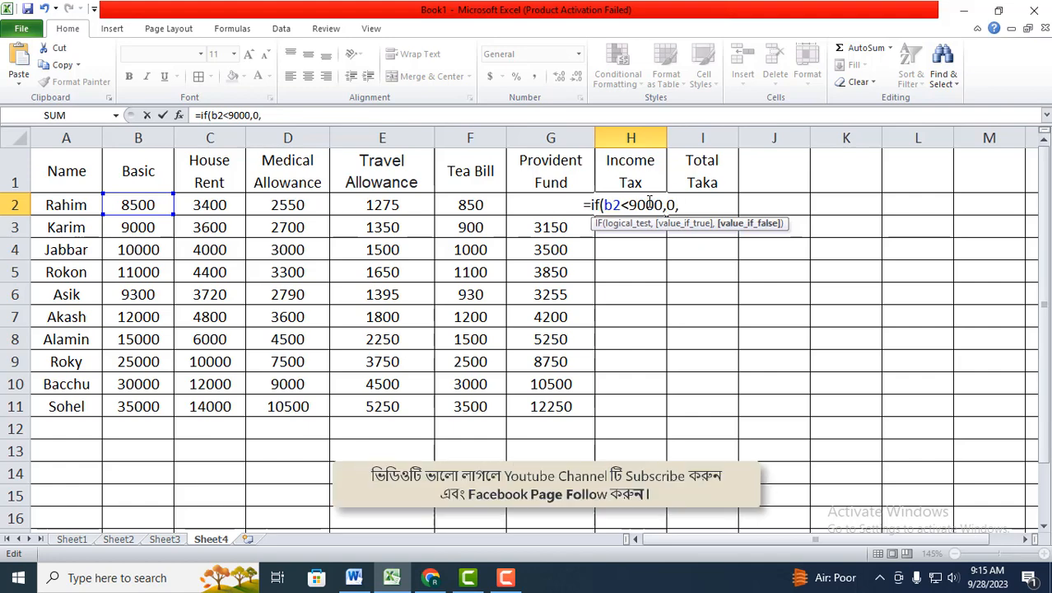
Nest a second IF in the H2 formula that charges 15% when Basic is below 11000: if(b2<11000,b2*15%.
text(if()
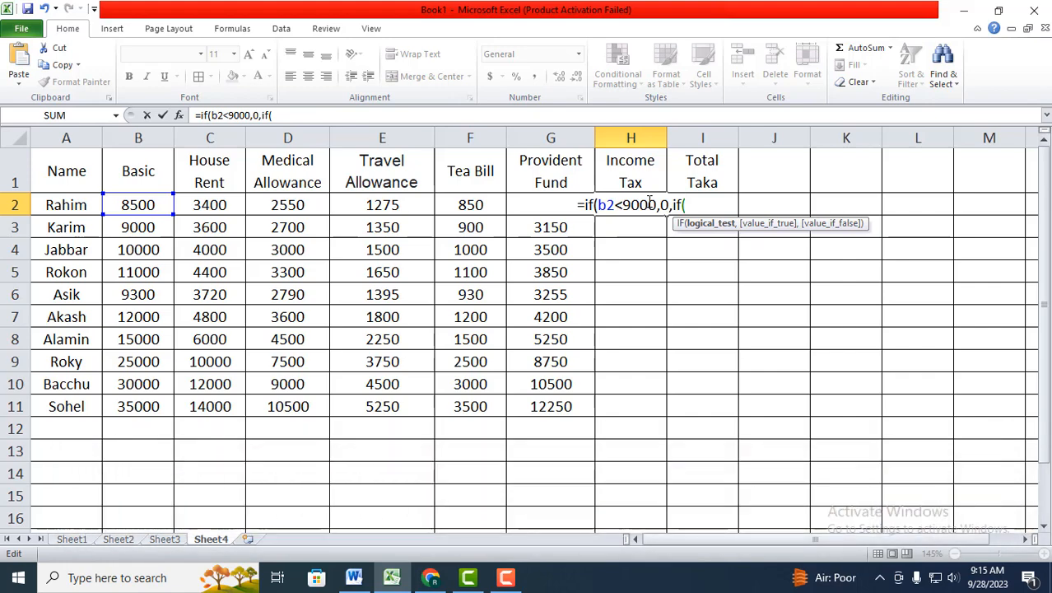
text(b2)
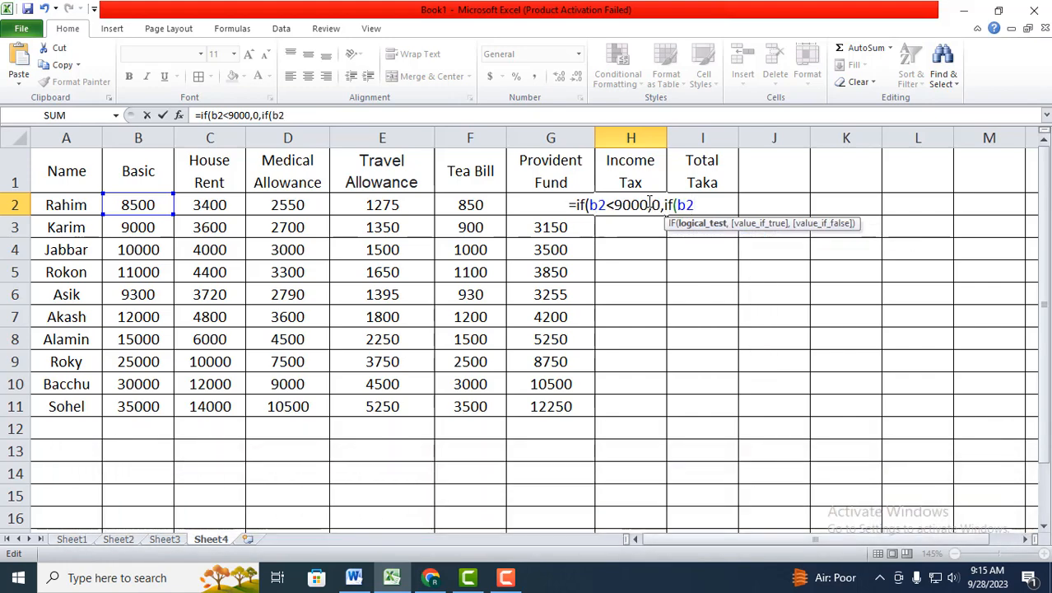
text(<)
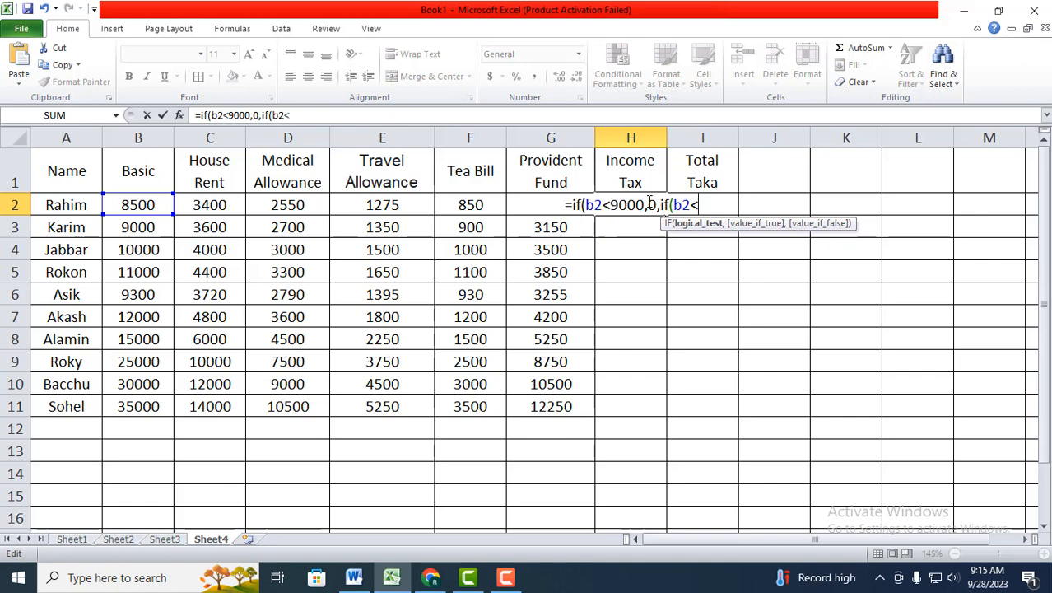
text(11000)
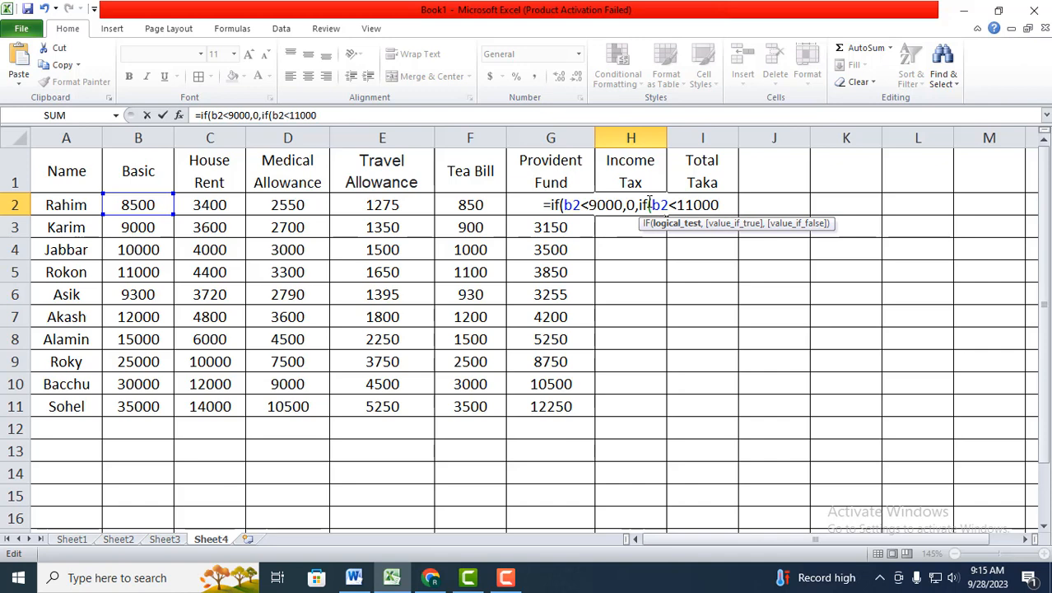
text(,)
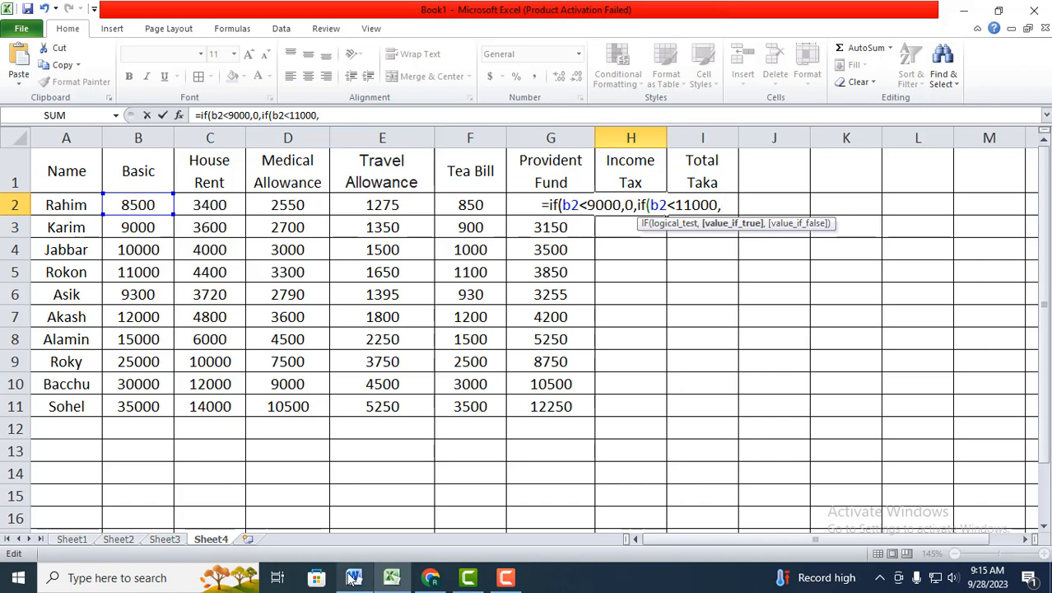
mouse_move(352, 579)
mouse_move(362, 530)
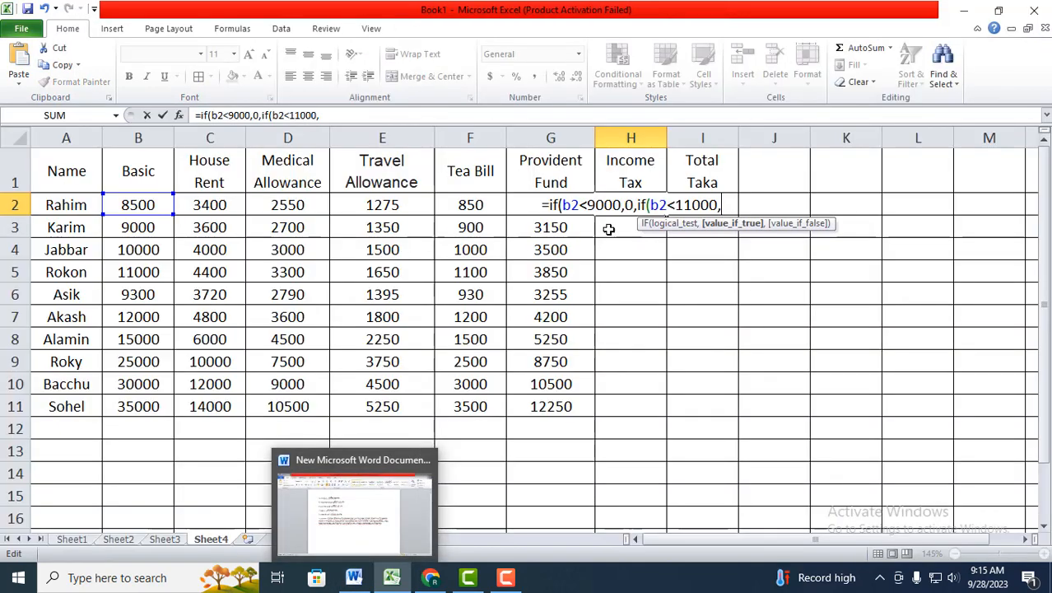
text(b)
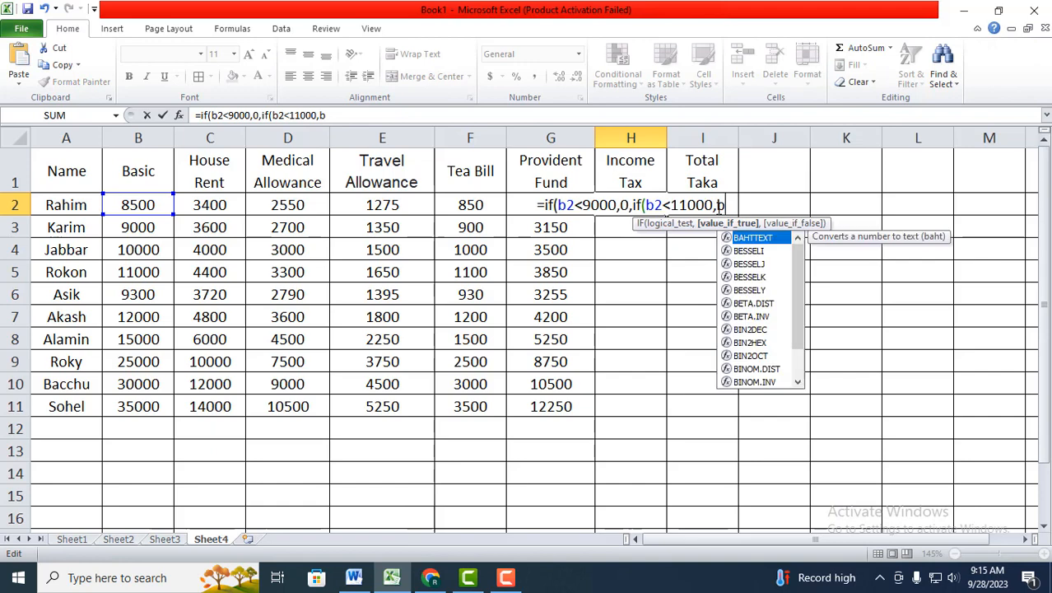
text(2)
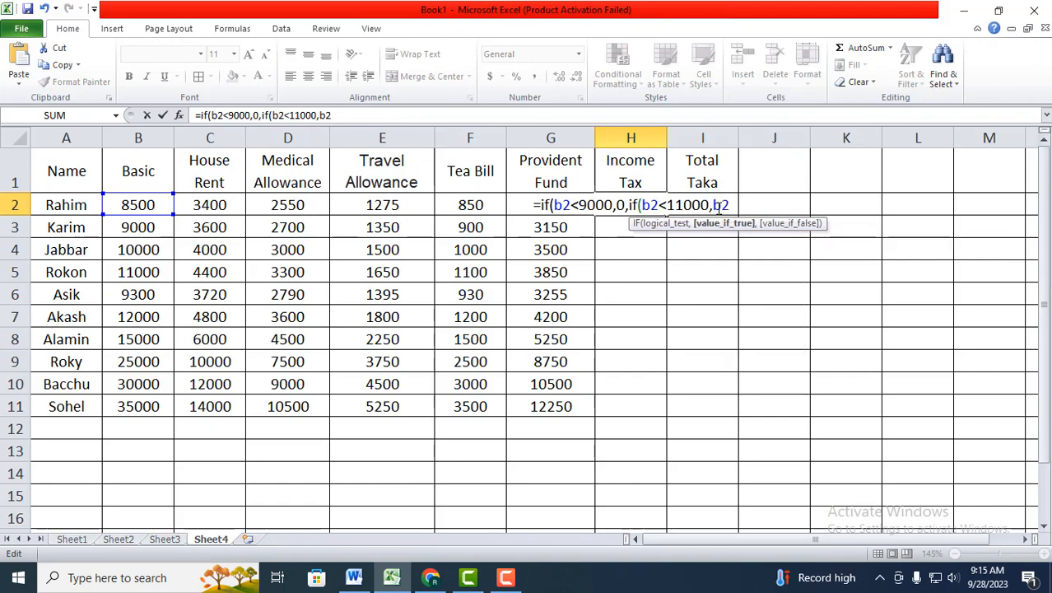
text(*15)
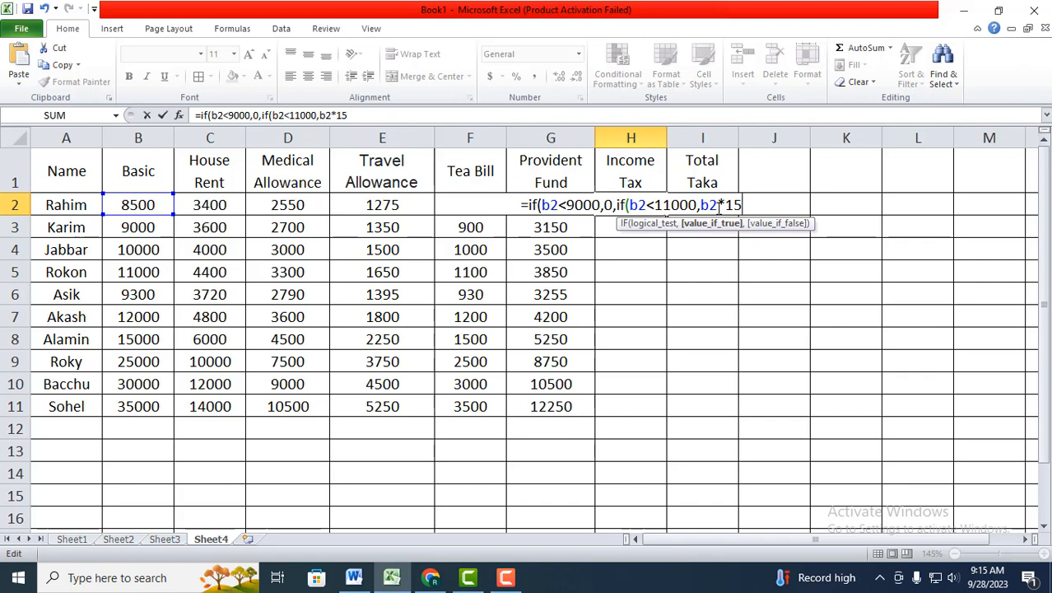
text(%)
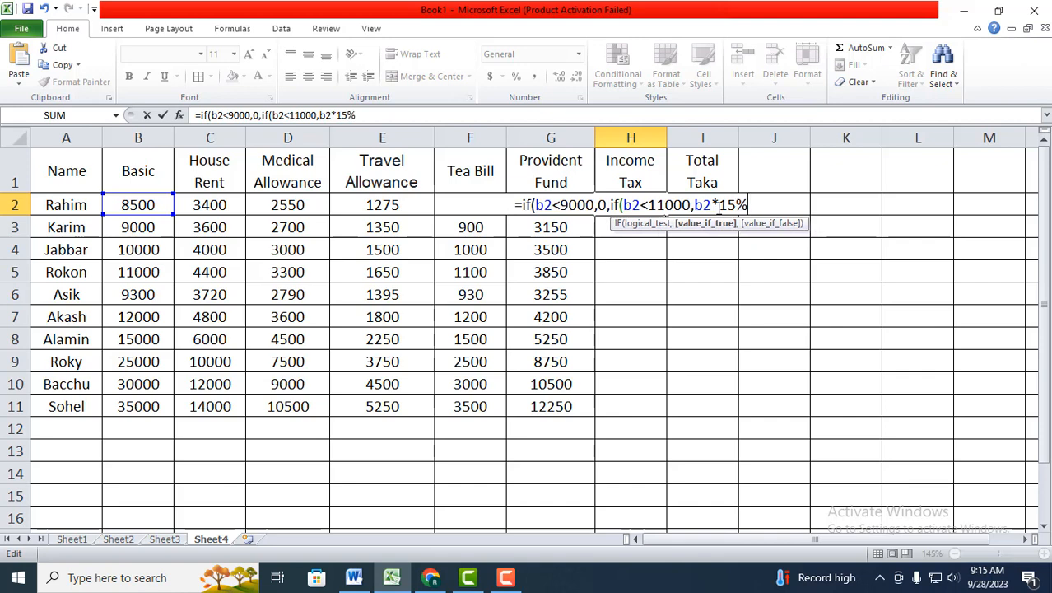
Nest a third IF in the H2 formula and enter its condition on Basic: if(b2<1500.
text(,if)
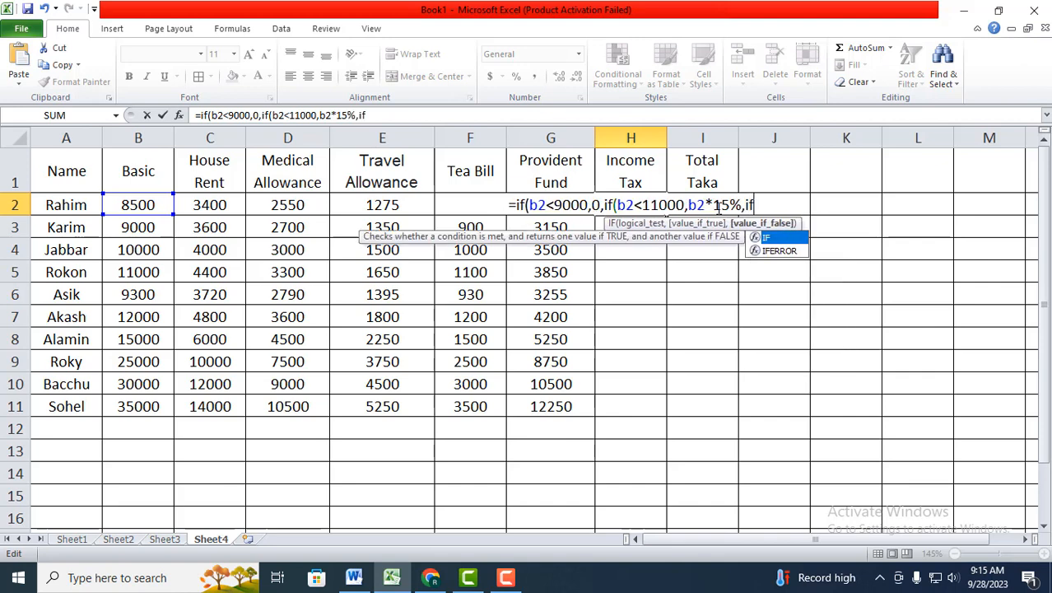
text(()
text(bd)
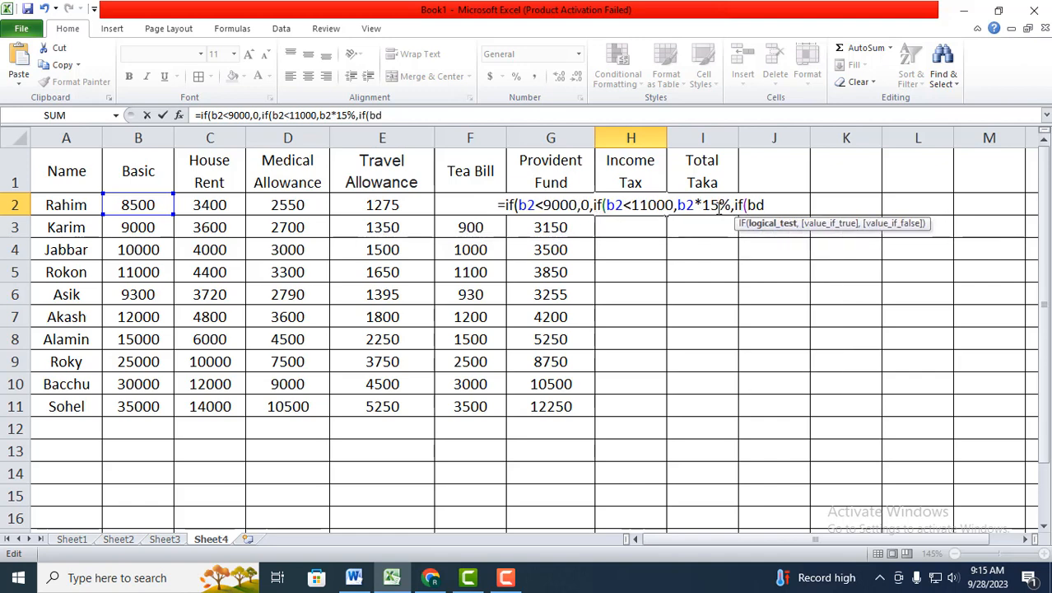
key(BackSpace)
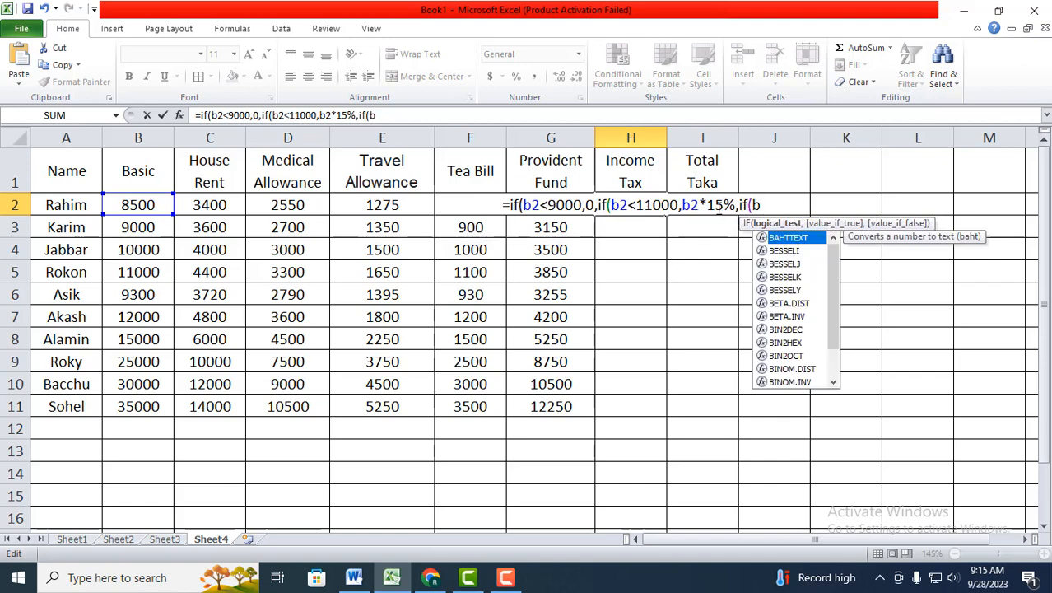
text(2)
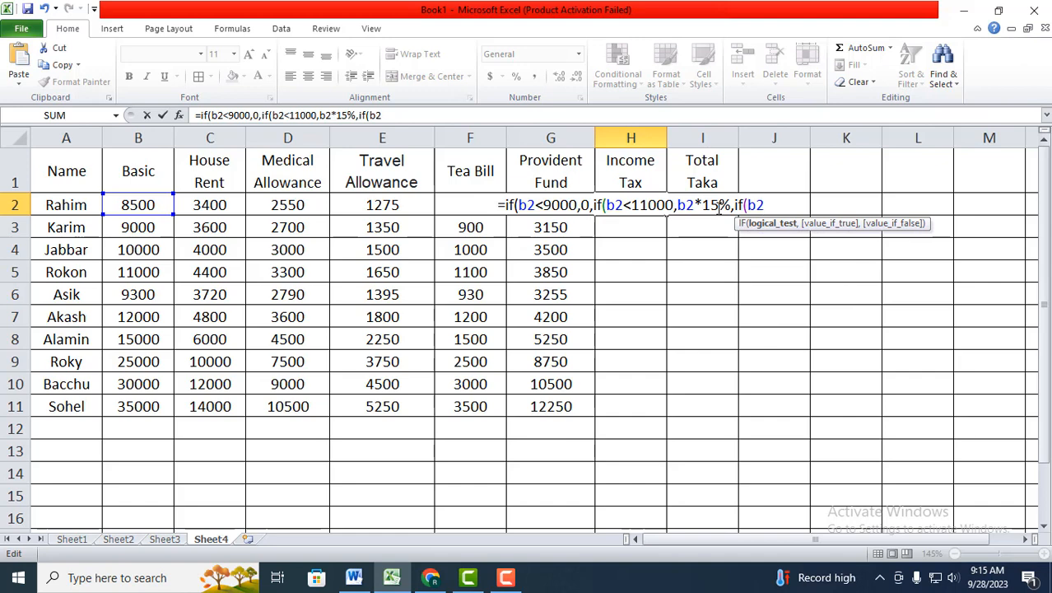
text(<1)
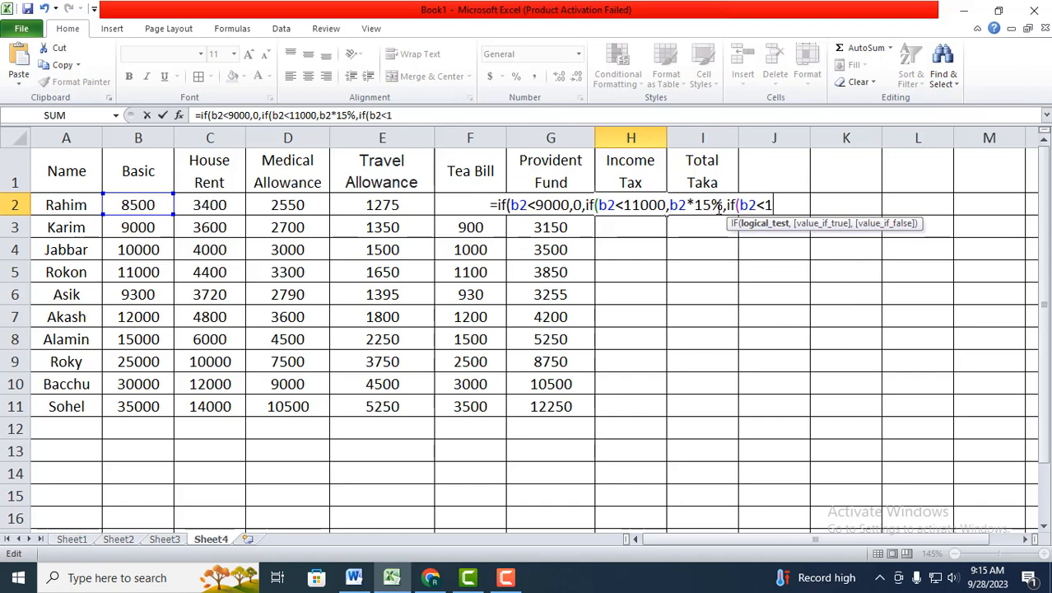
text(500)
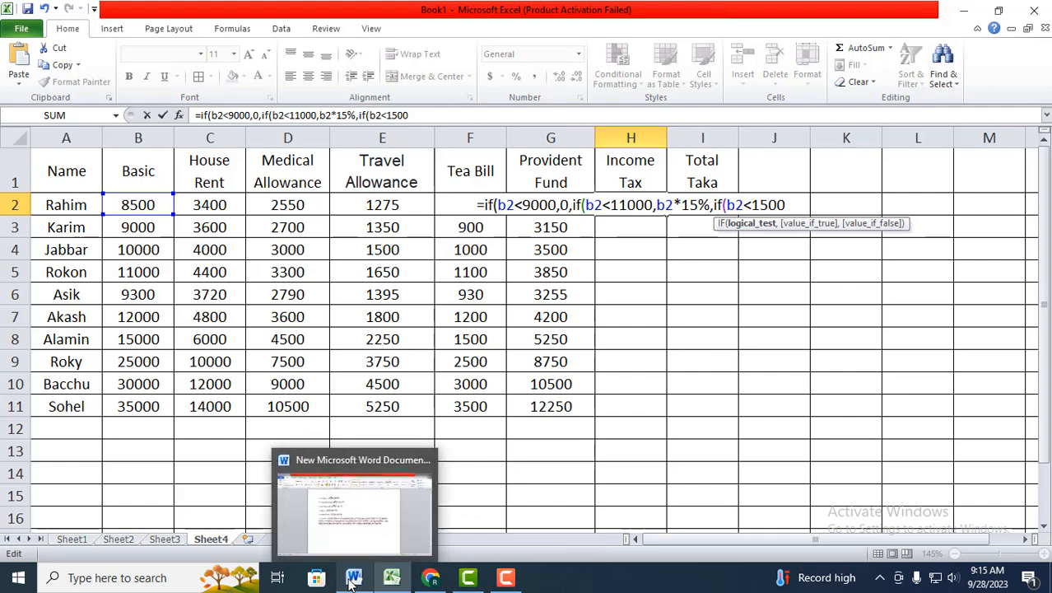
Check the tax rates in the Word document and rewrite the third IF to charge 18% when Basic is below 20000: b2<20000,b2*18%.
click(381, 520)
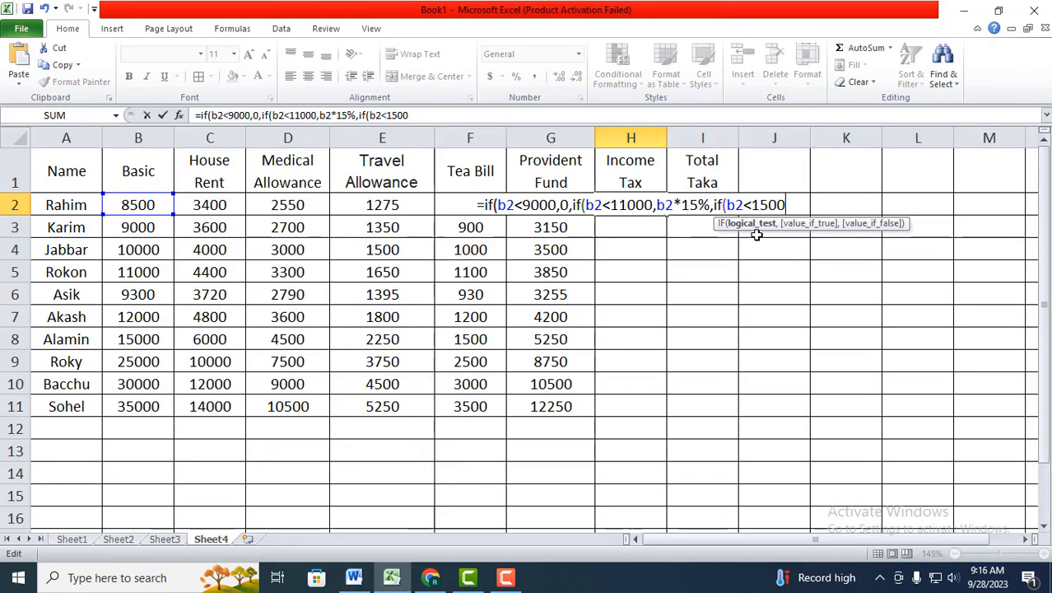
key(BackSpace)
key(BackSpace)
key(BackSpace)
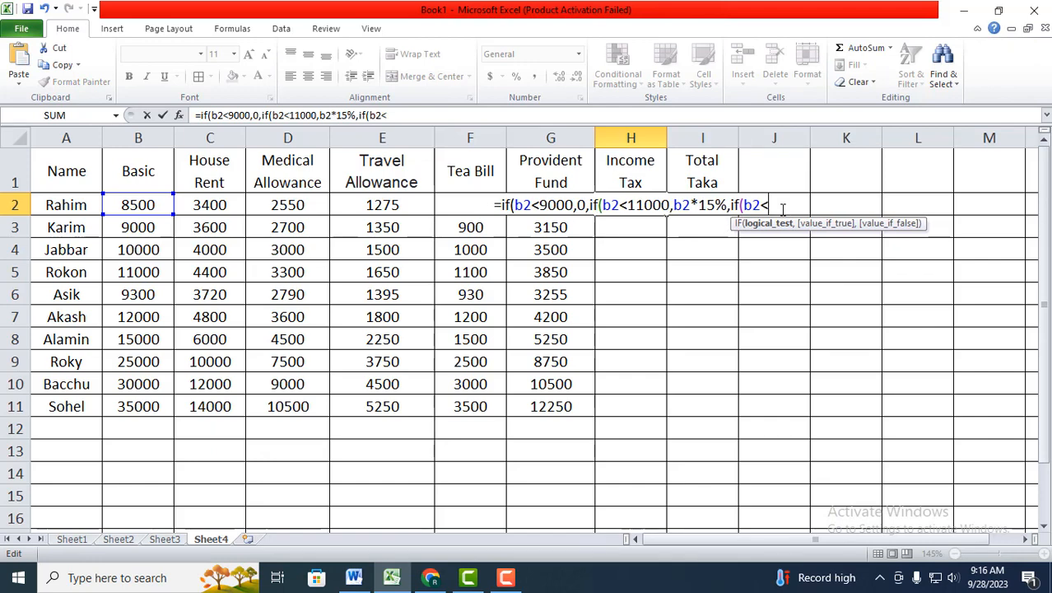
text(2000)
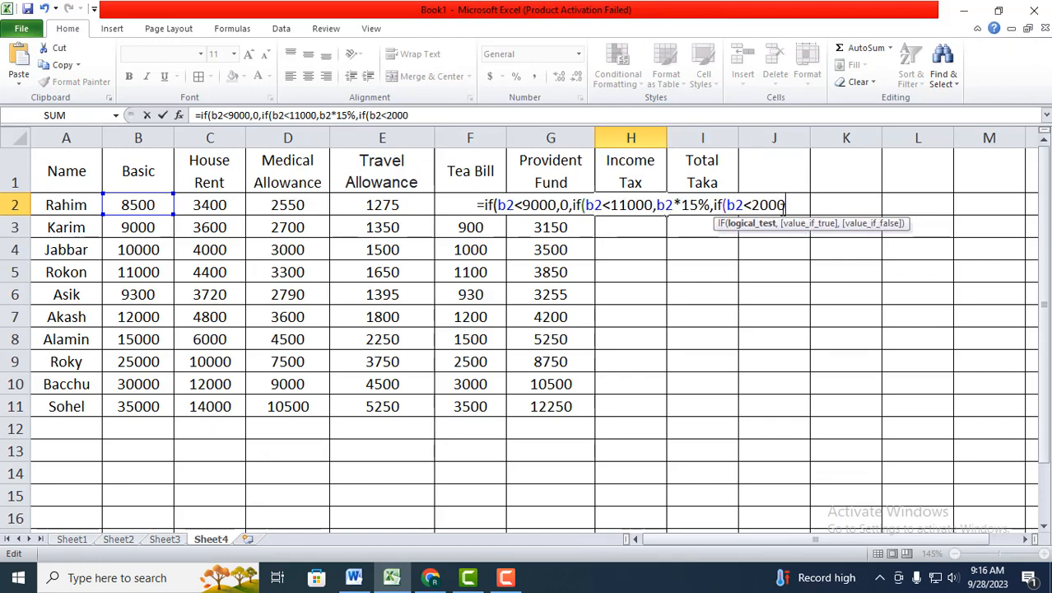
text(0,b2)
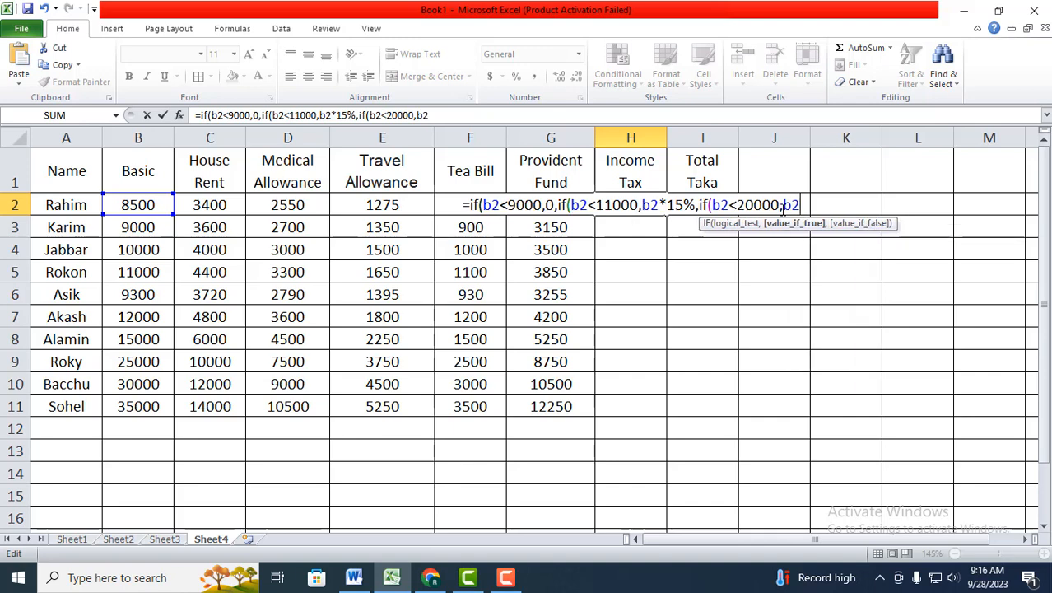
text(*18)
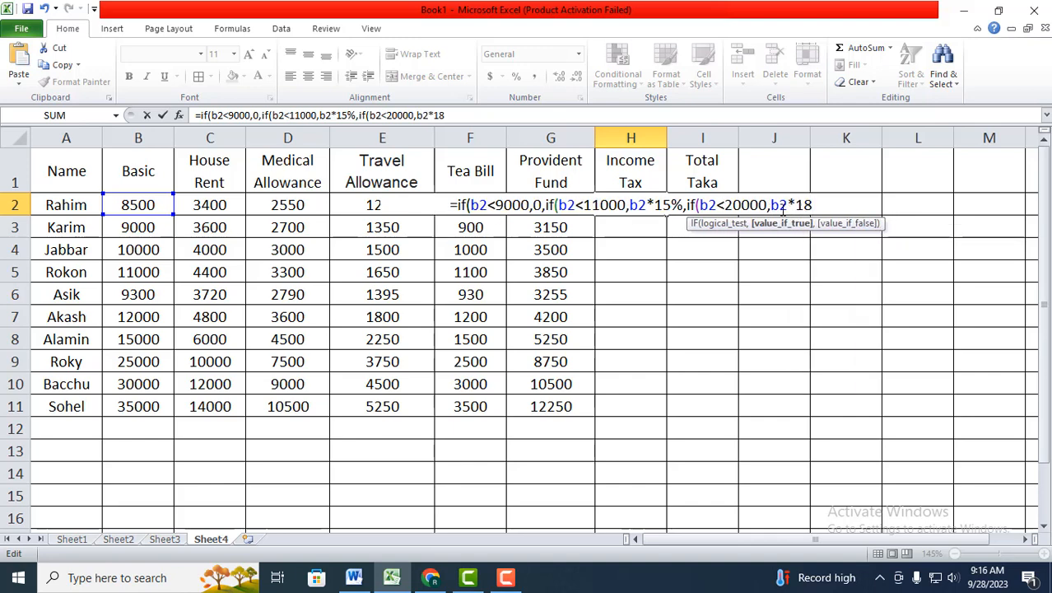
text(%)
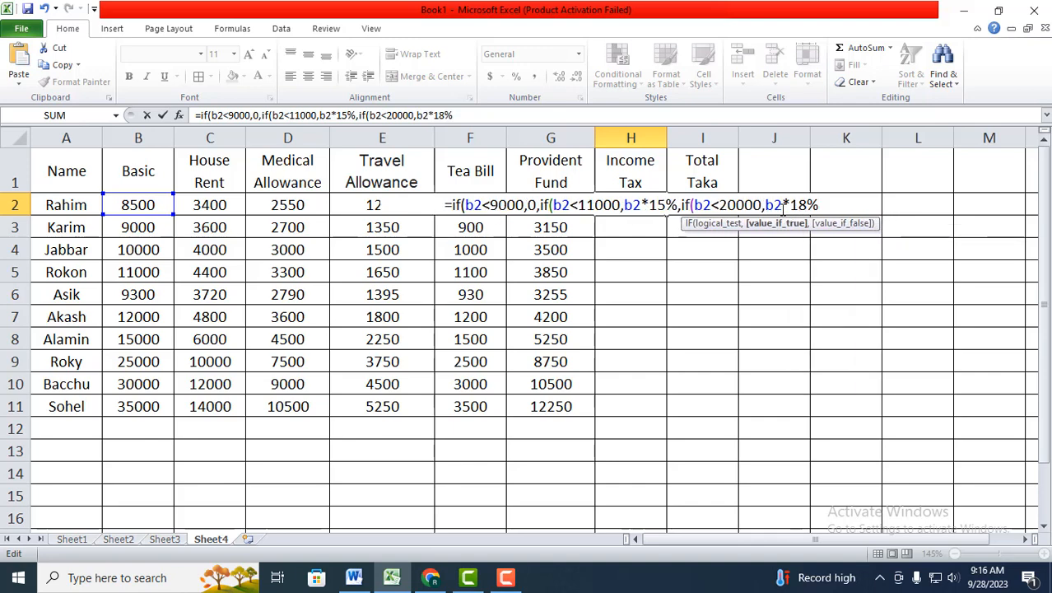
Nest a fourth IF in the H2 formula that charges 20% when Basic is below 25000: if(b2<25000,b2*20%.
text(,if)
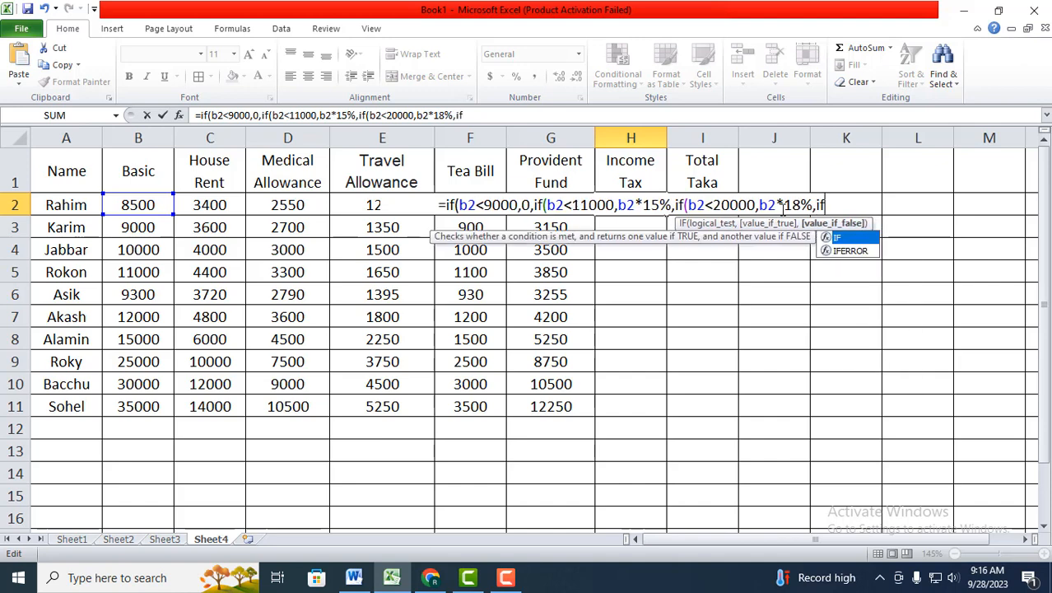
text((b)
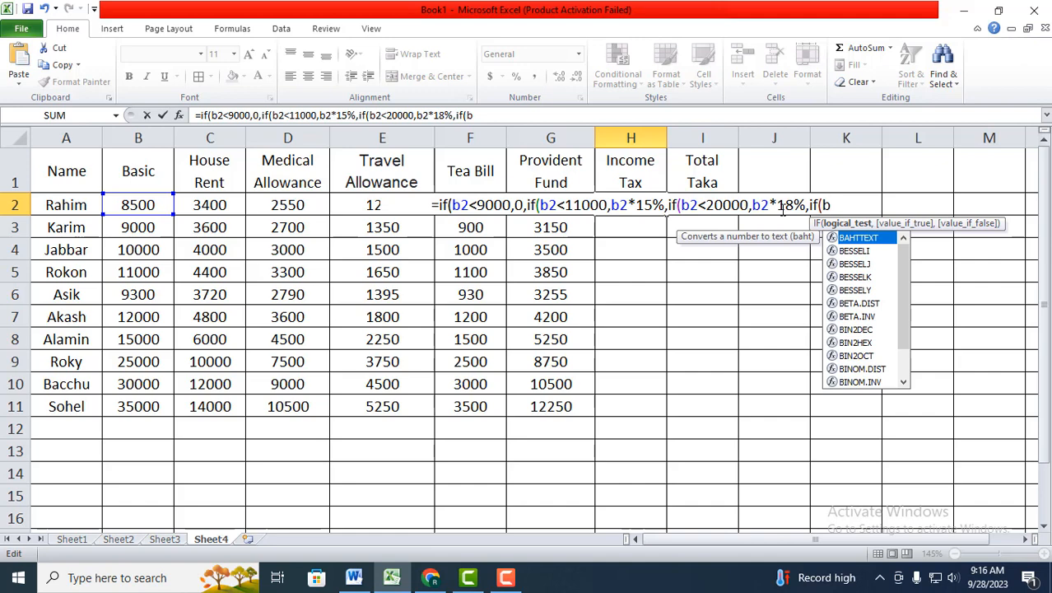
text(2)
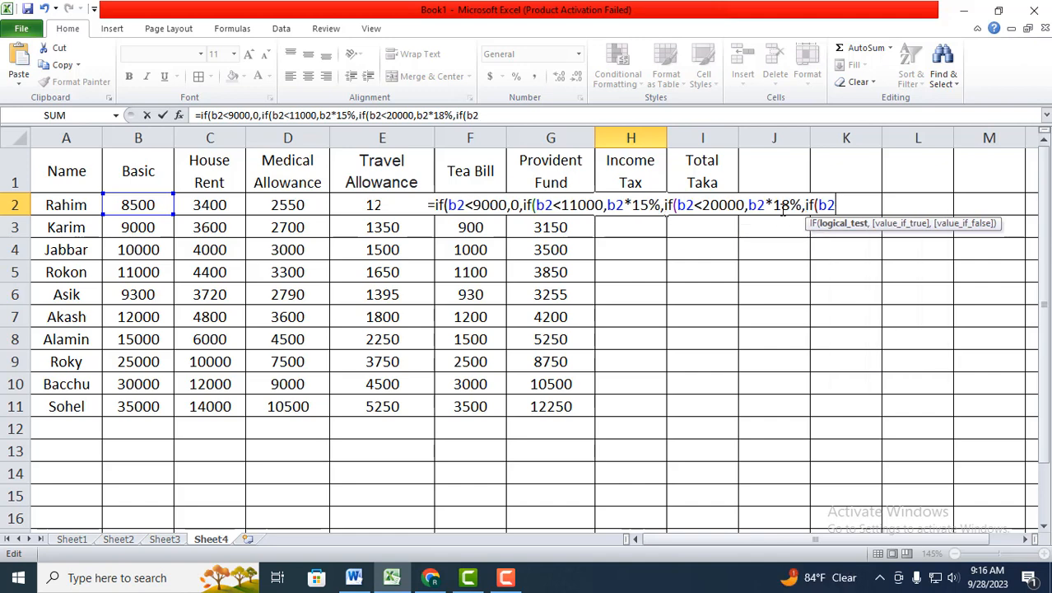
text(<)
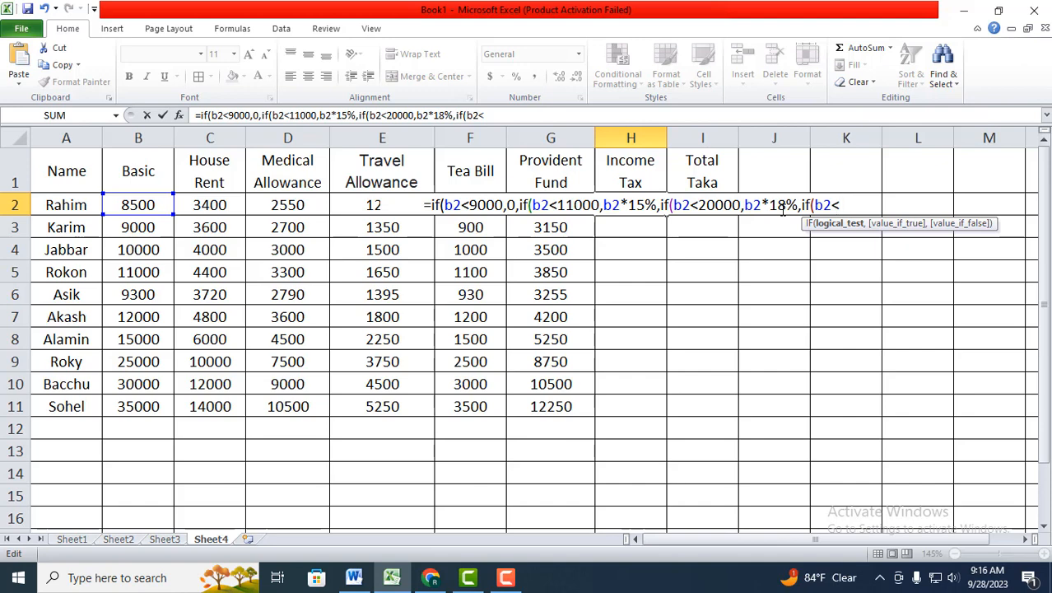
text(25000)
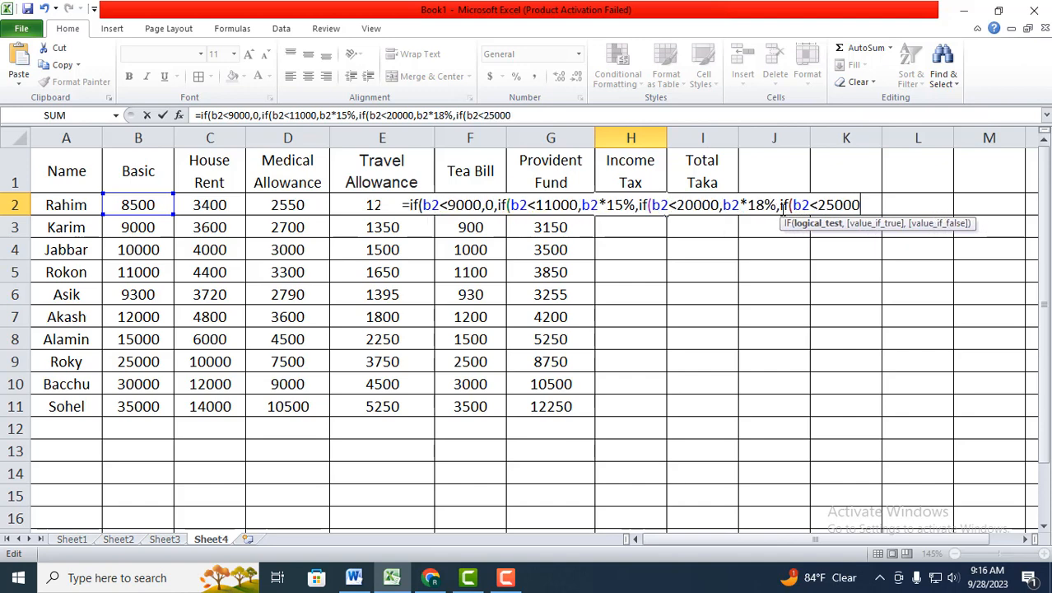
text(,)
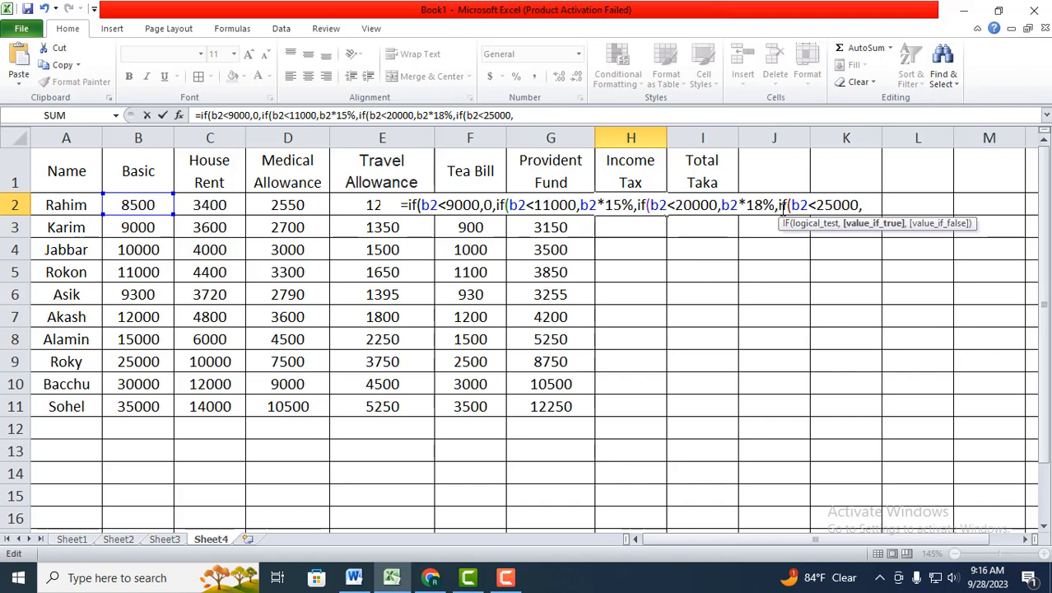
text(b2)
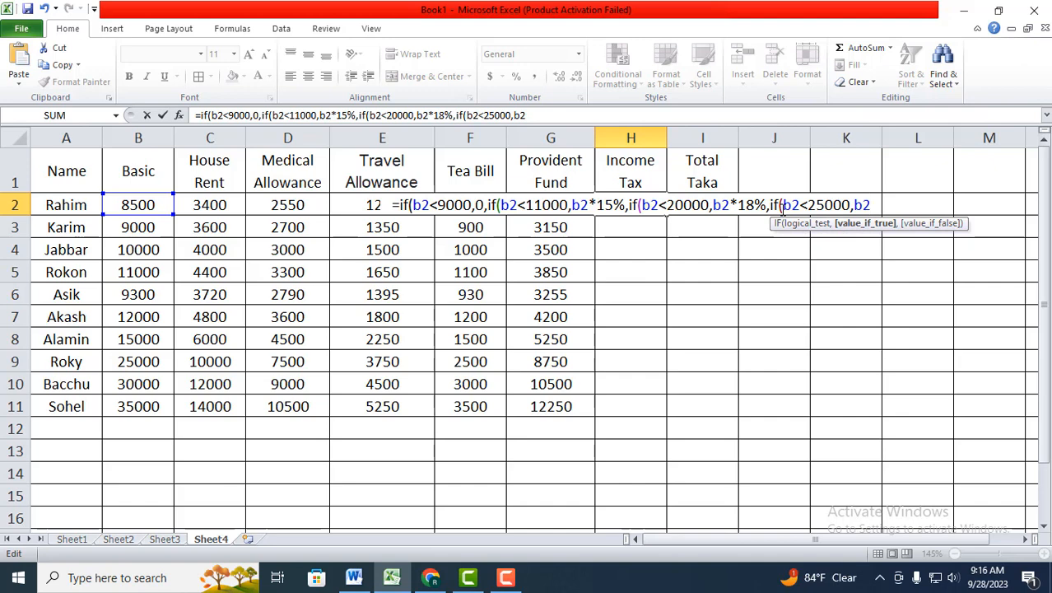
text(*20)
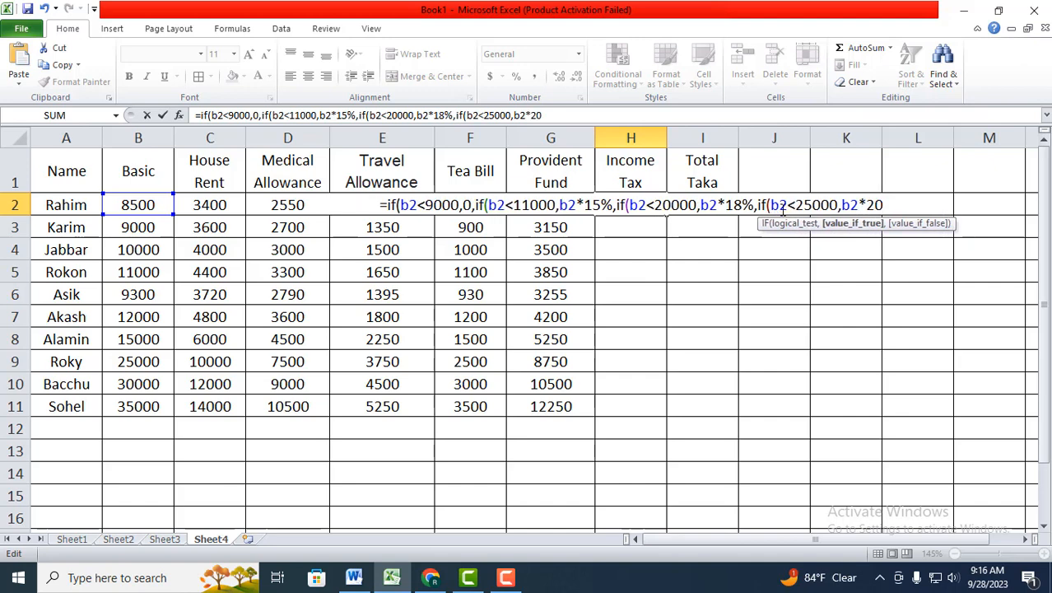
text(%)
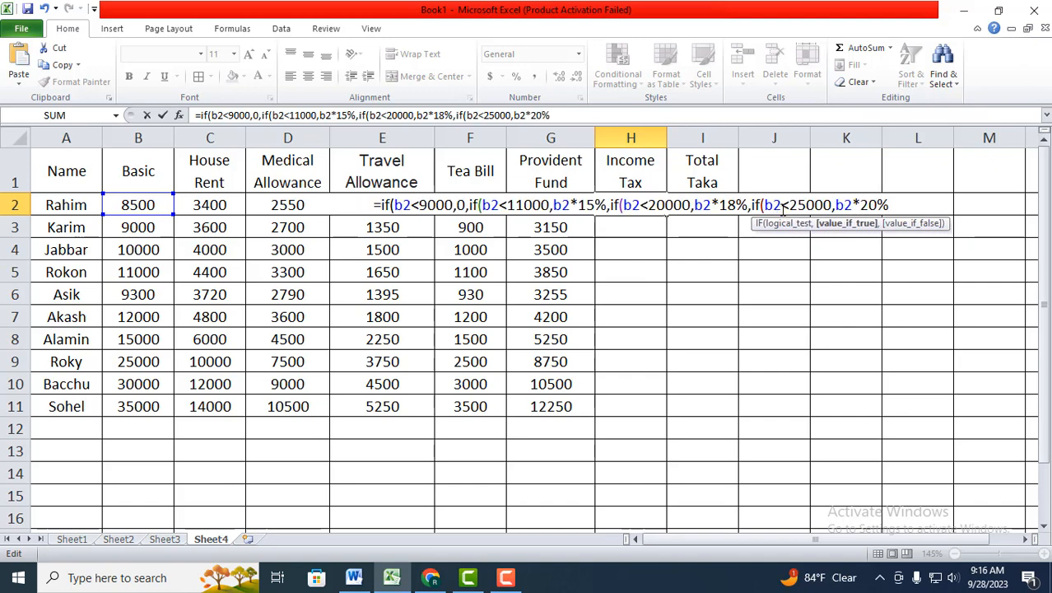
Nest a fifth IF in the H2 formula with the condition b2<25000 and the value 25%: if(b2<25000,25%.
text(,)
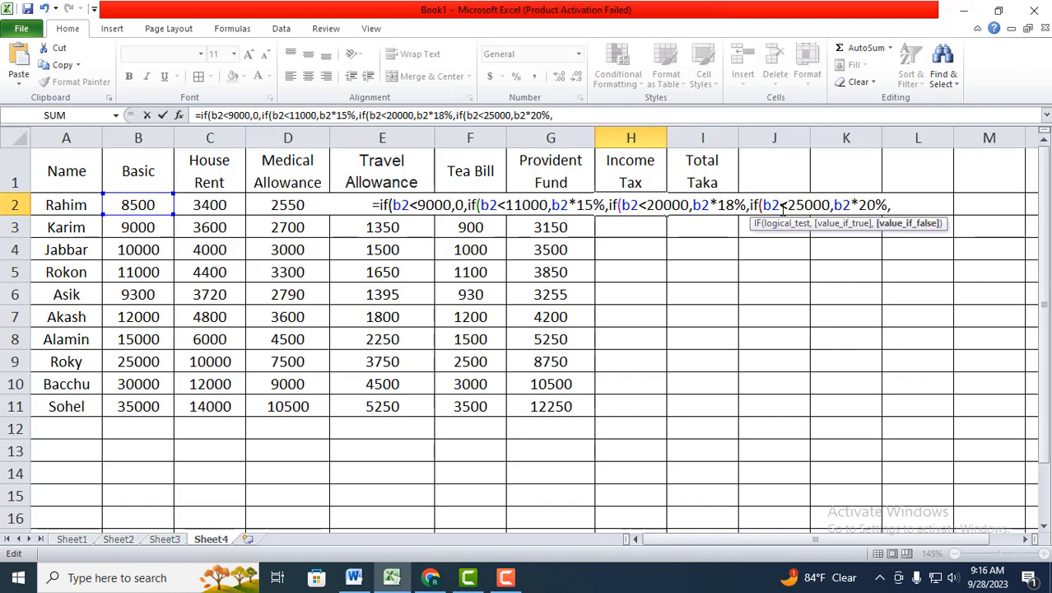
text(if)
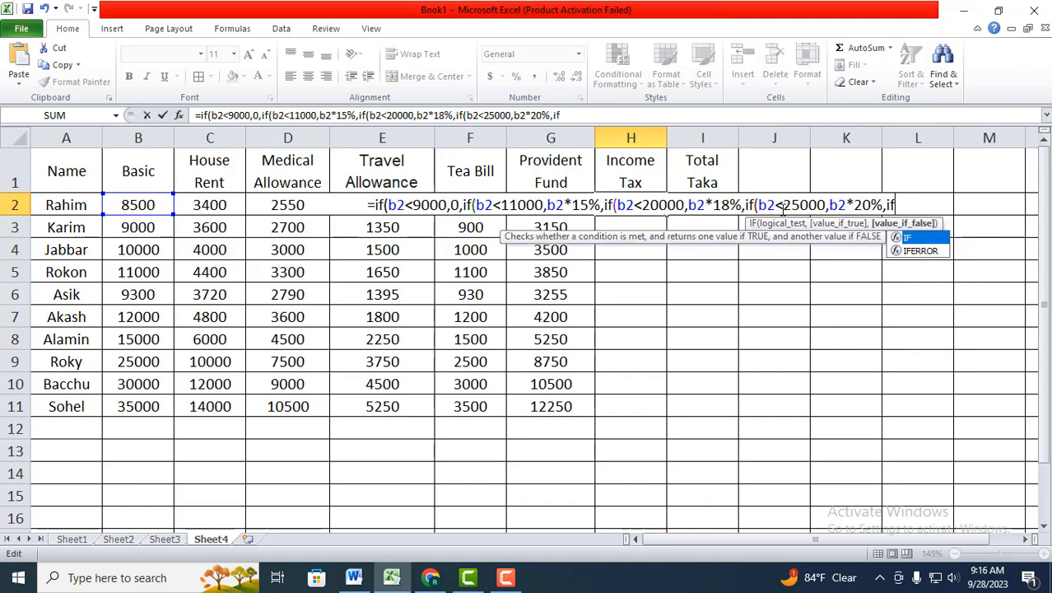
text(()
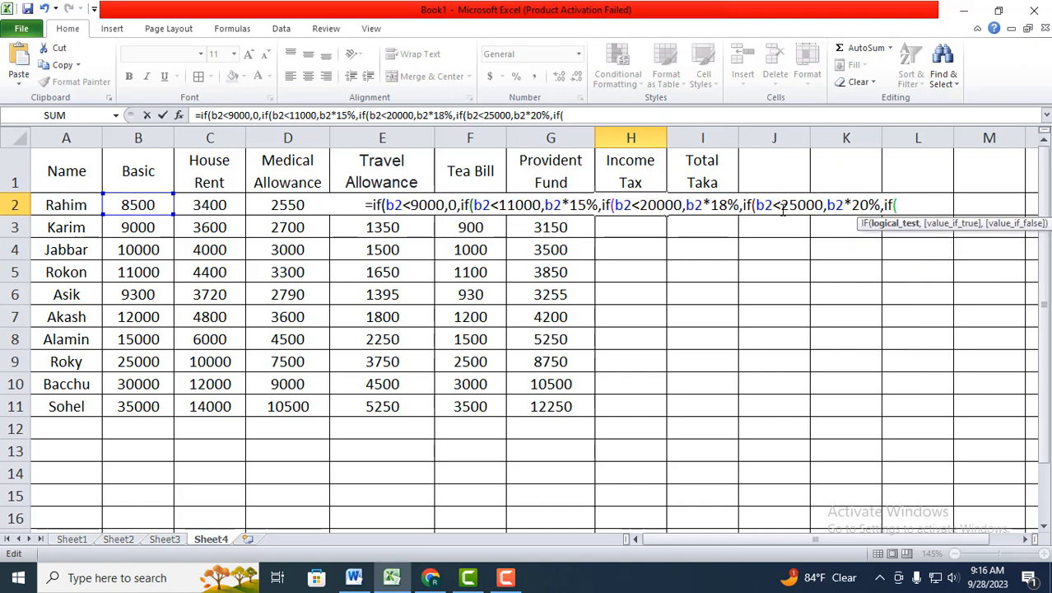
text(b)
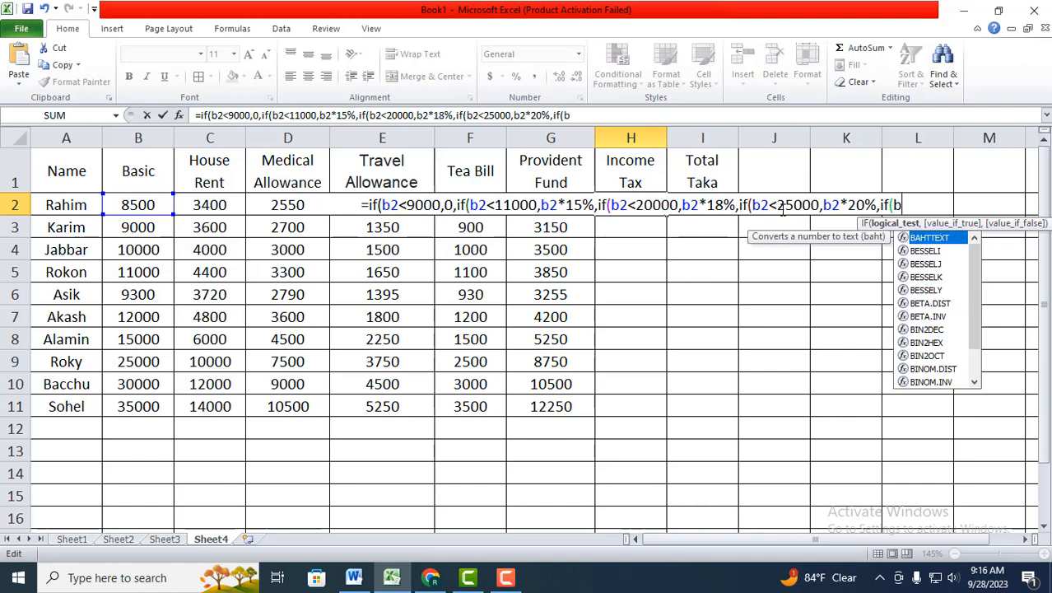
text(2)
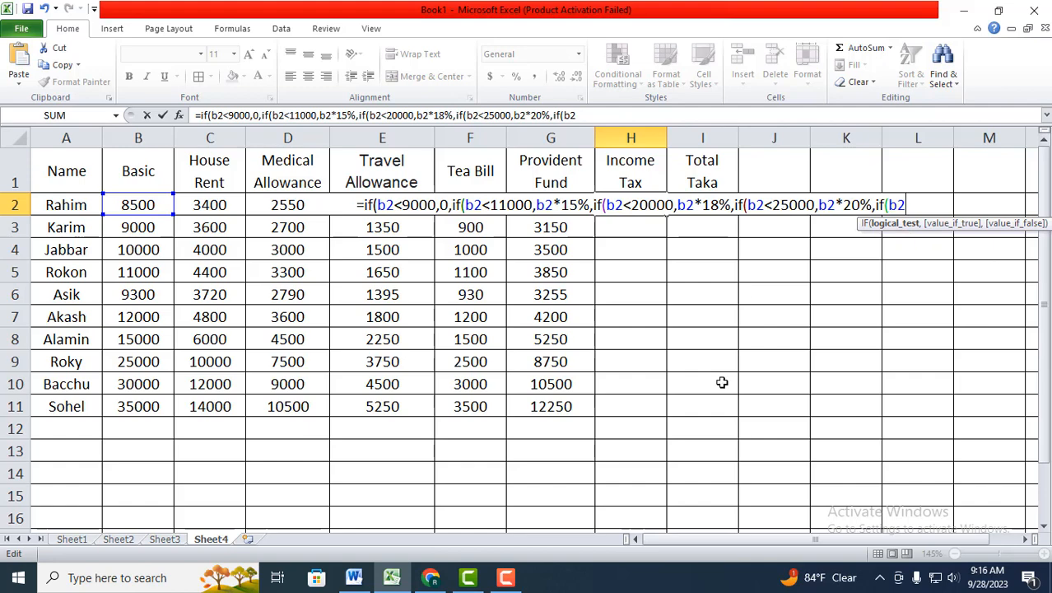
mouse_move(356, 576)
mouse_move(364, 529)
text(<)
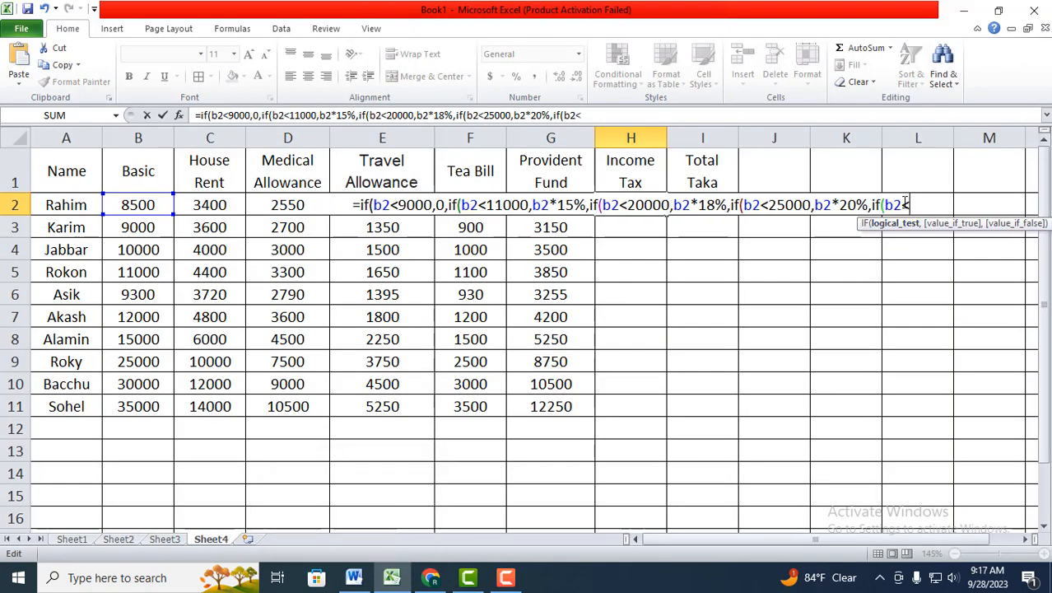
text(25000)
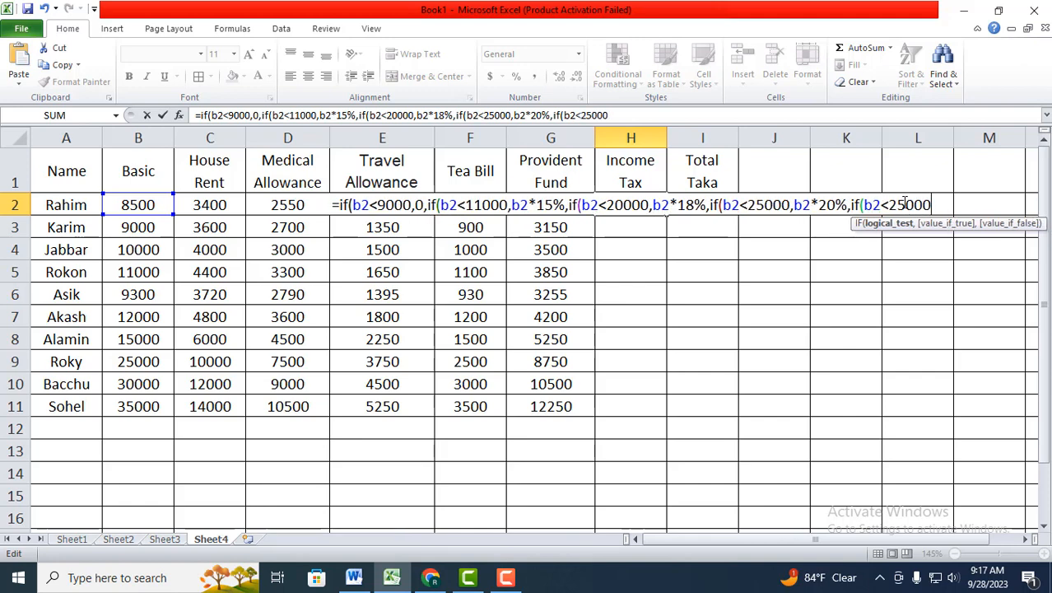
text(,)
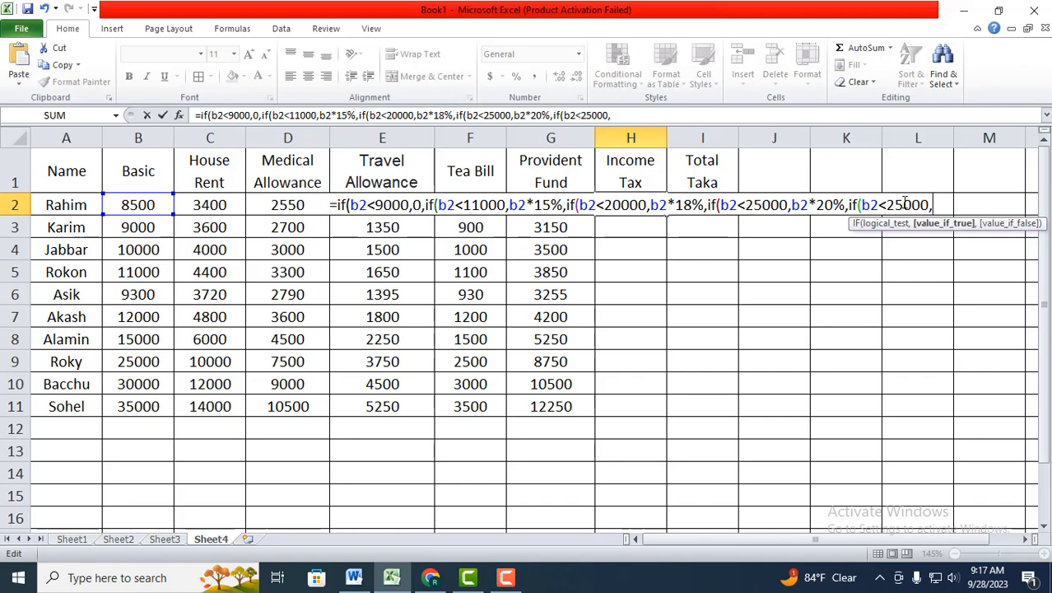
text(25)
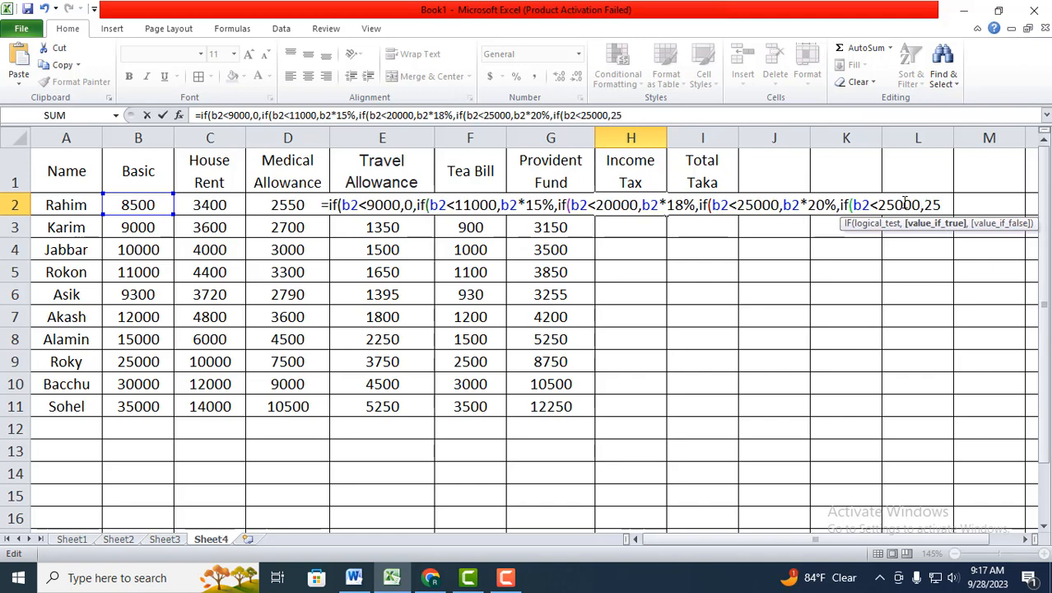
text(%)
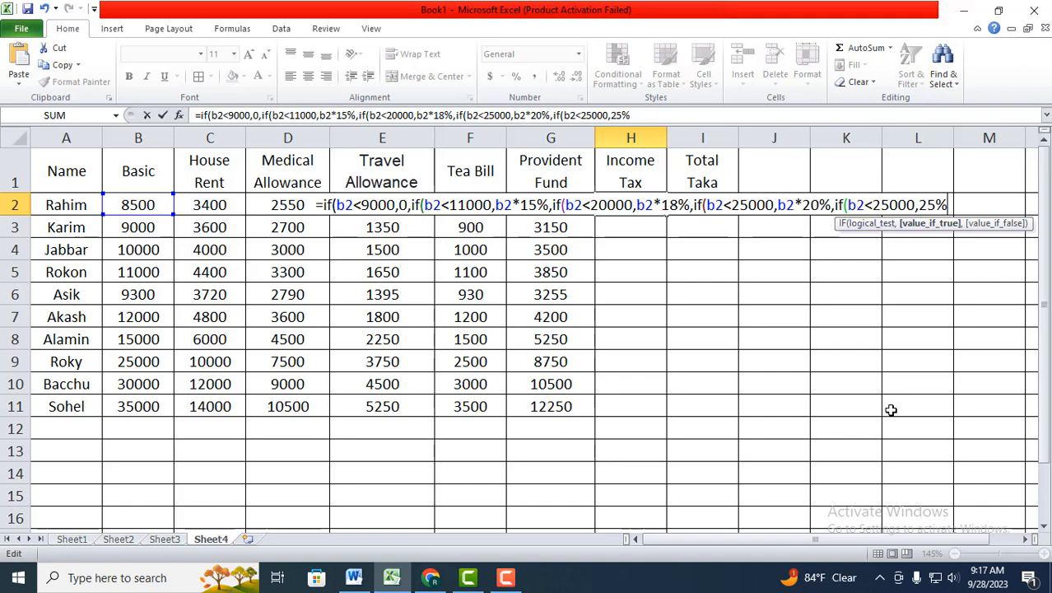
Close all five nested IFs with parentheses, commit the Income Tax formula and select H2 again.
text())))
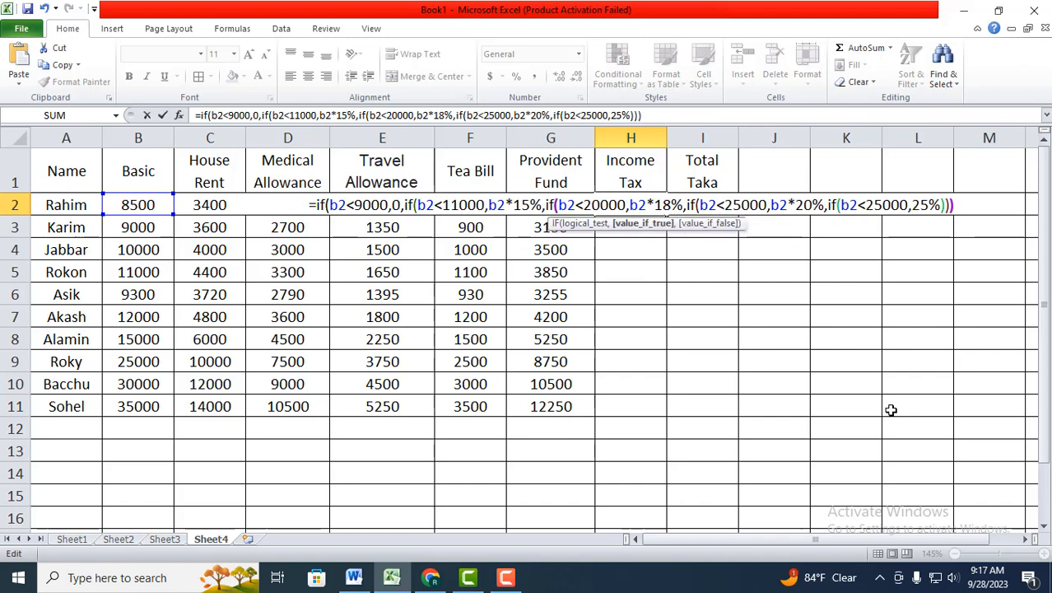
text()))
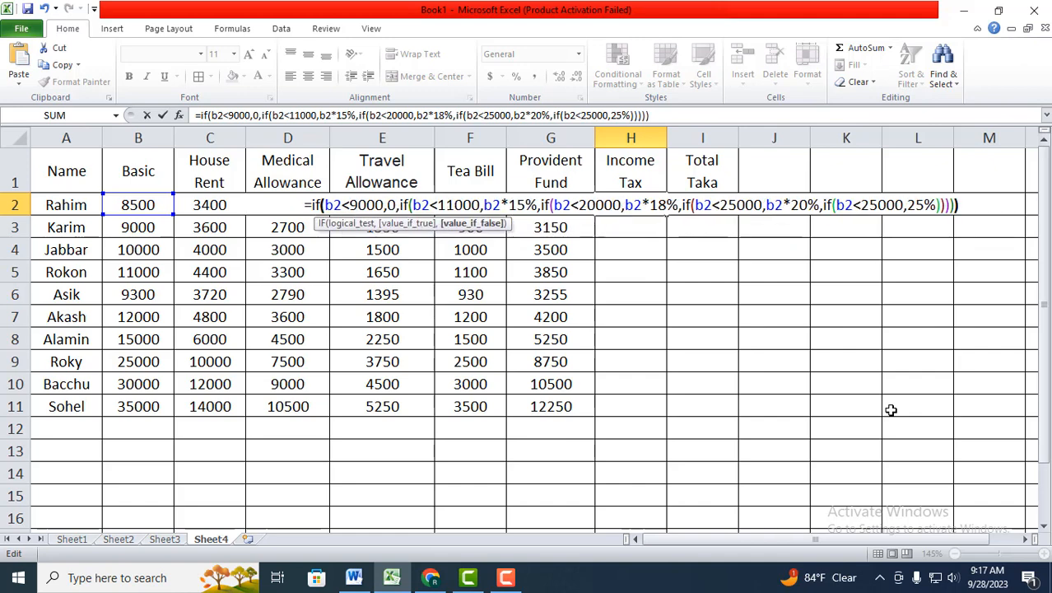
key(Return)
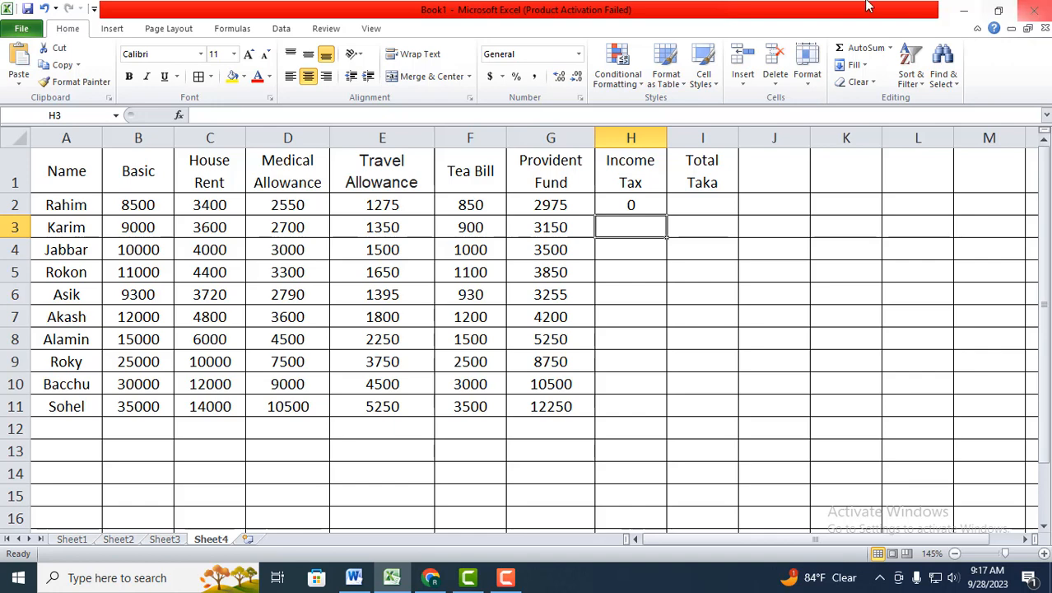
click(643, 207)
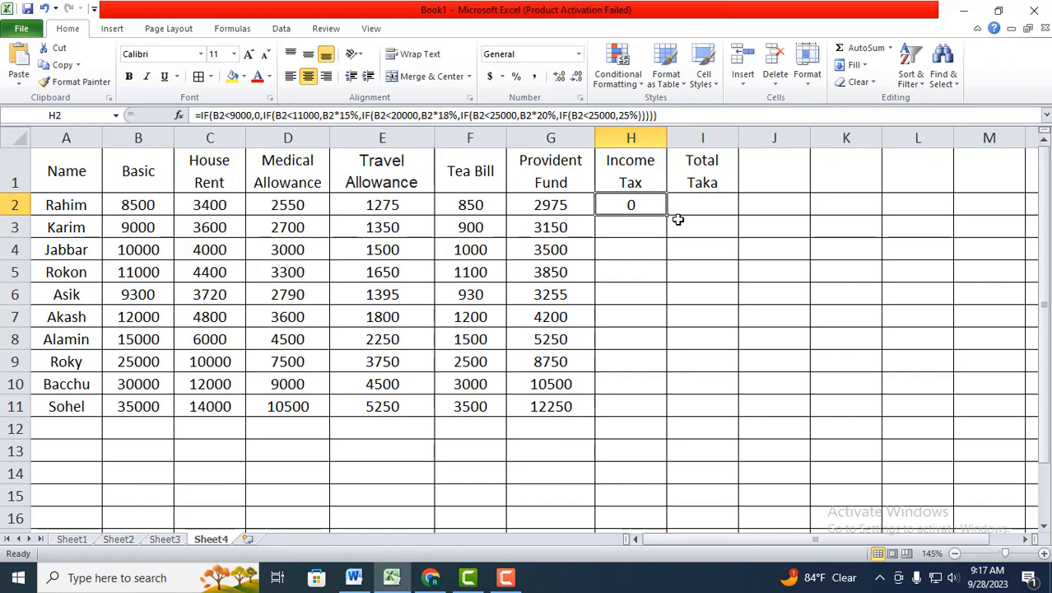
Fill the Income Tax formula from H2 down to H11 and inspect the result in H9.
drag(666, 215, 668, 418)
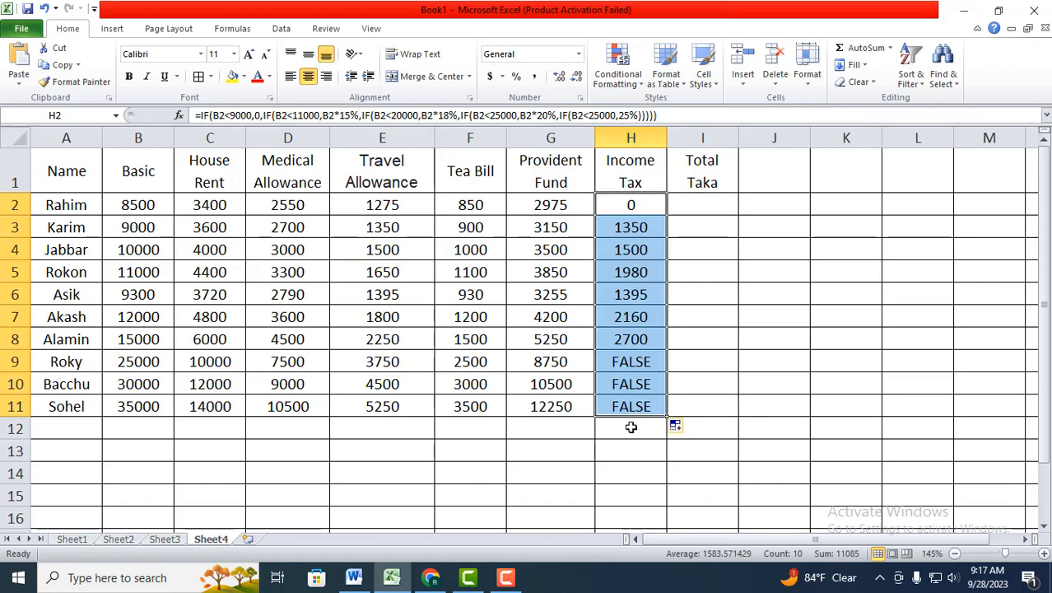
click(644, 361)
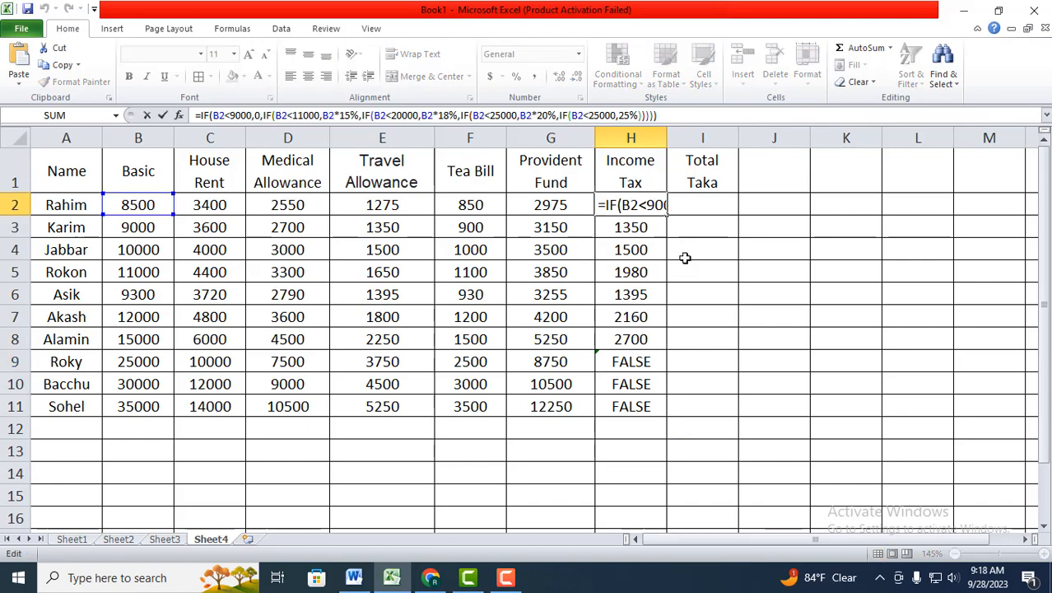
click(685, 244)
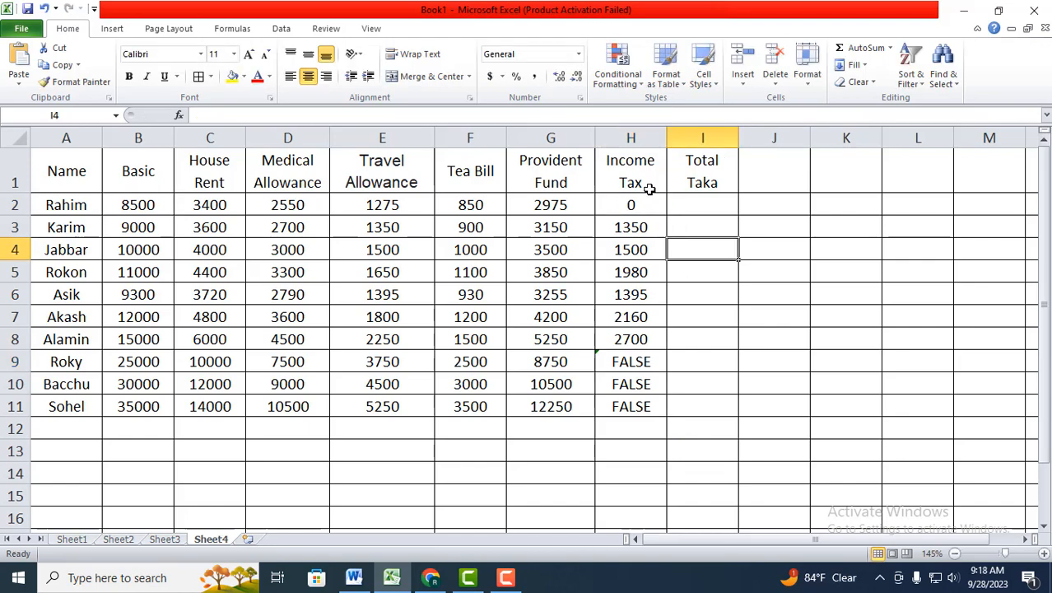
Change the fifth IF in the H2 formula to return b2*25% and fill the formula down to H11.
click(650, 205)
key(F2)
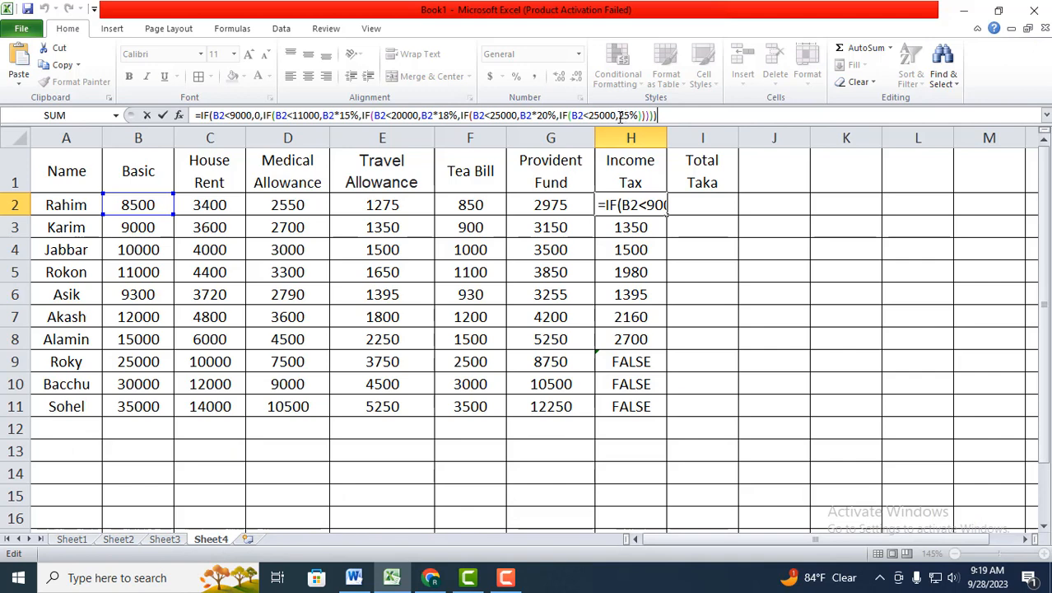
click(623, 115)
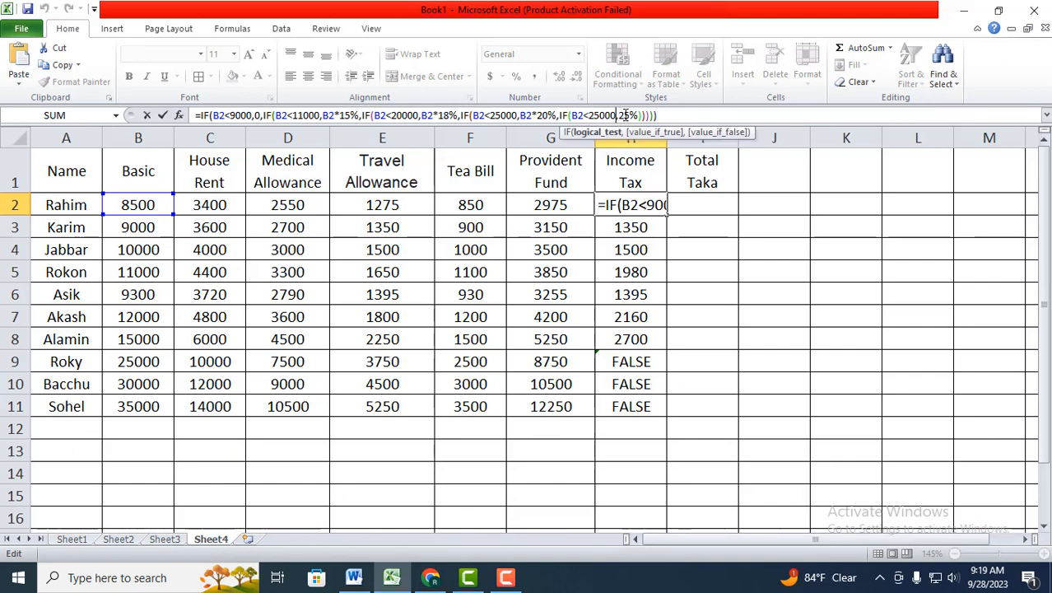
click(621, 113)
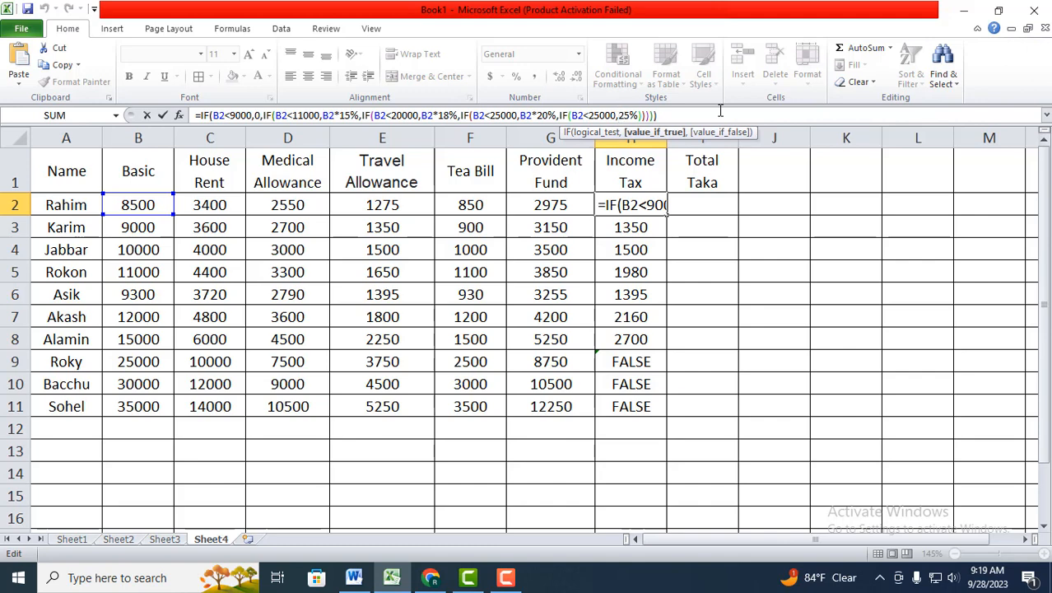
text(b2*)
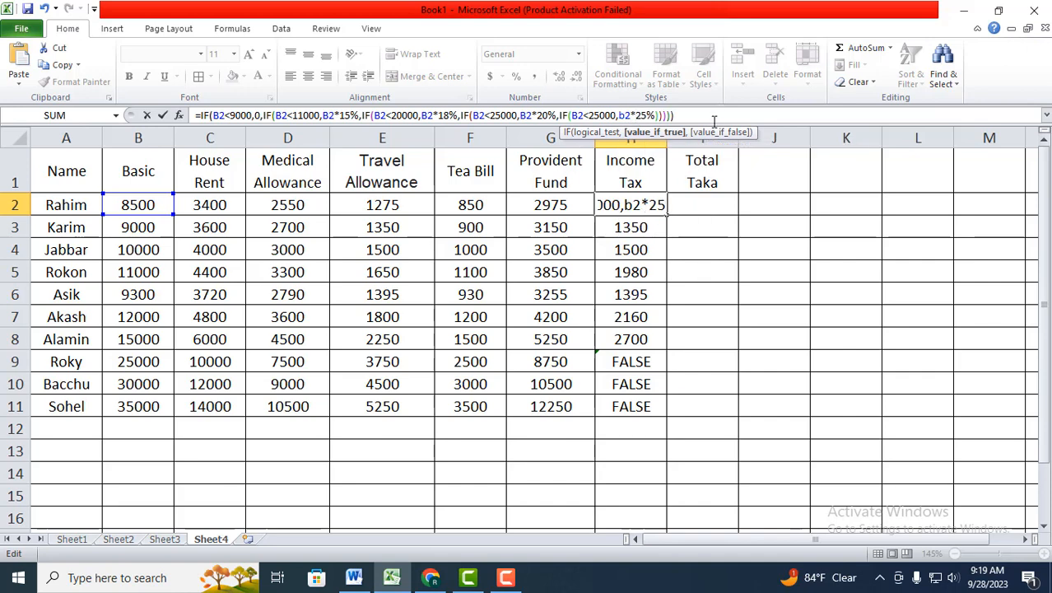
click(680, 114)
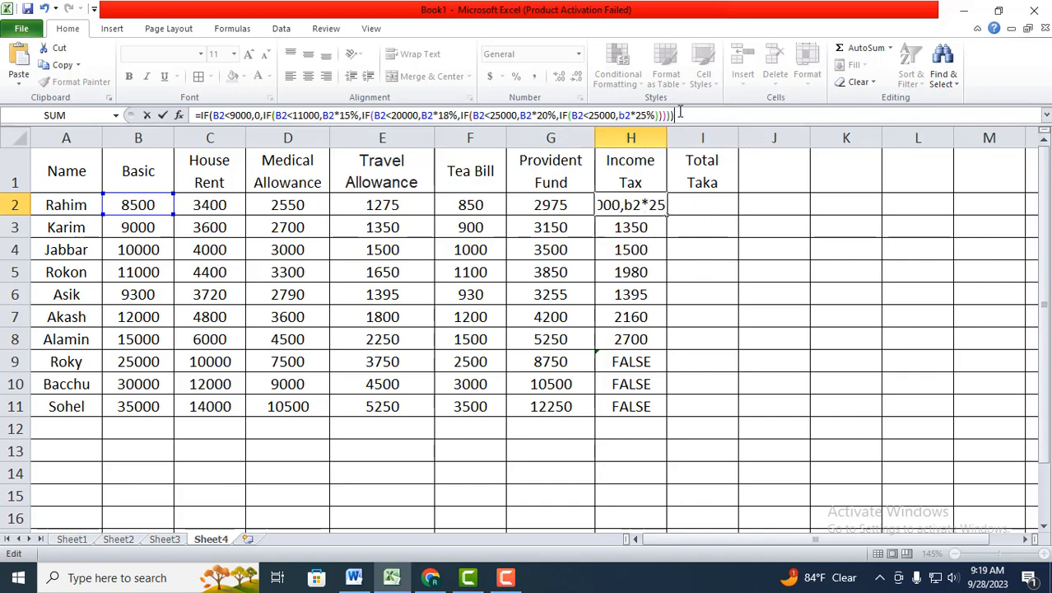
key(Return)
click(651, 206)
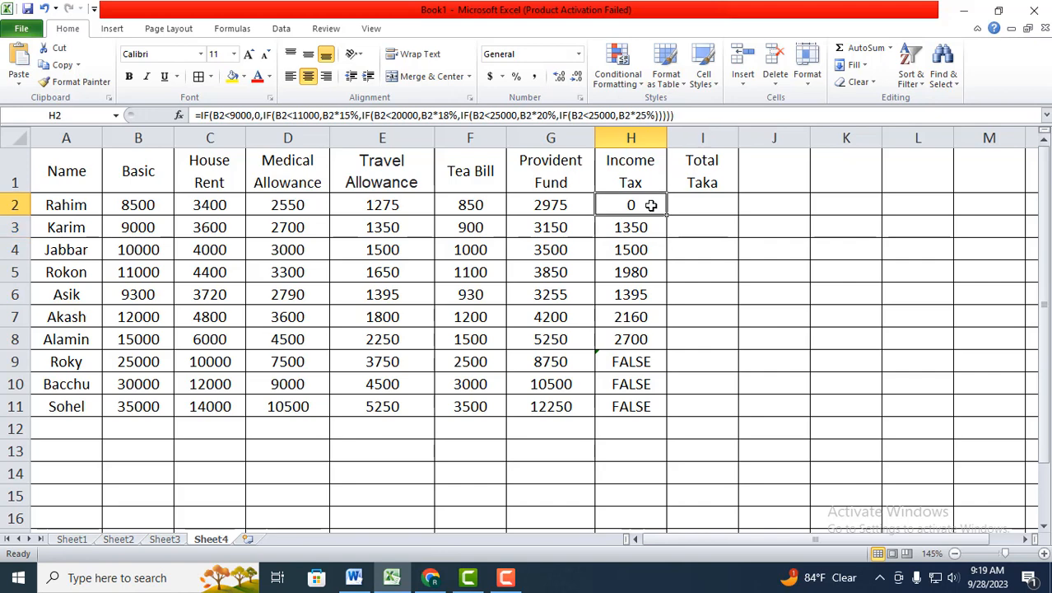
drag(667, 216, 671, 408)
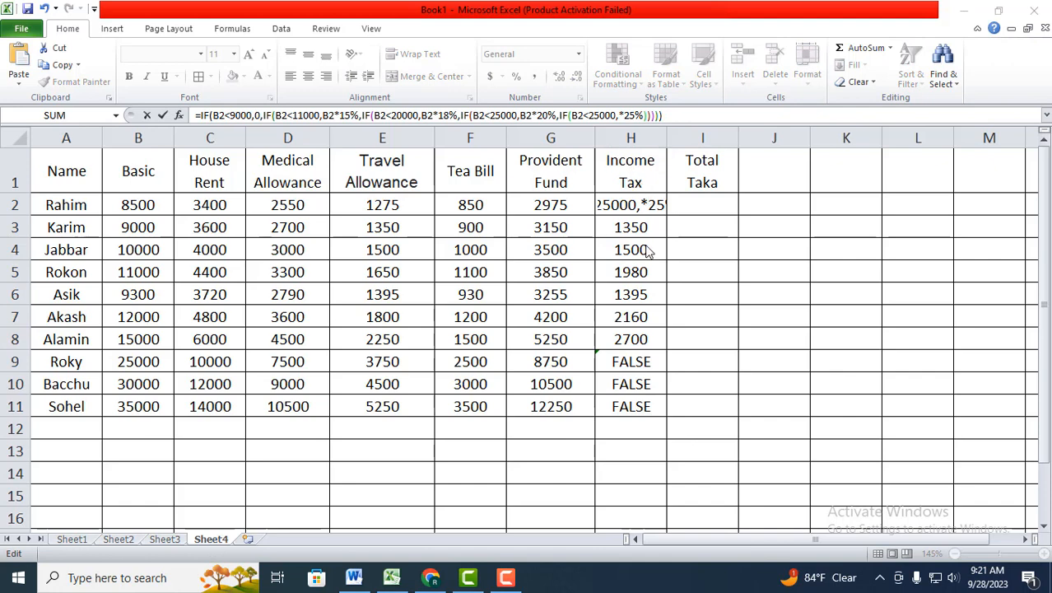
Insert the missing b2 reference before *25% in the fifth IF of the H2 formula.
click(619, 115)
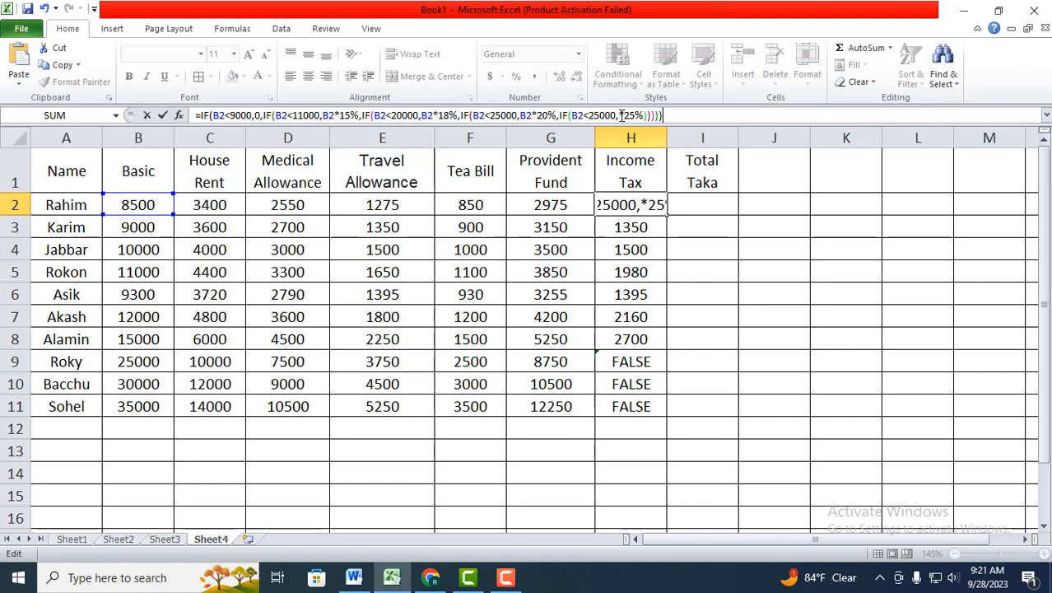
click(620, 115)
click(622, 115)
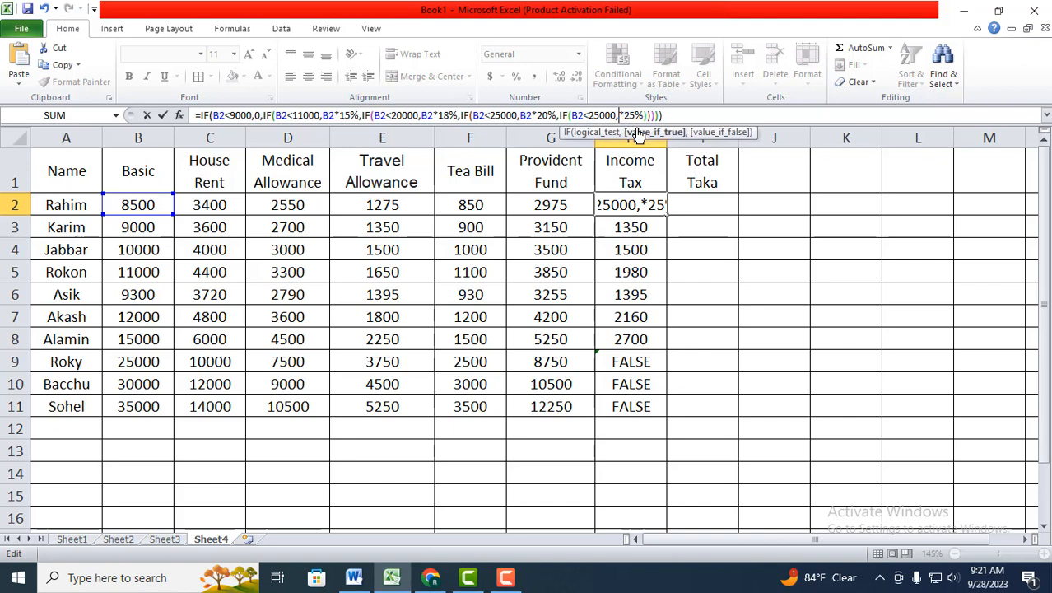
text(b2)
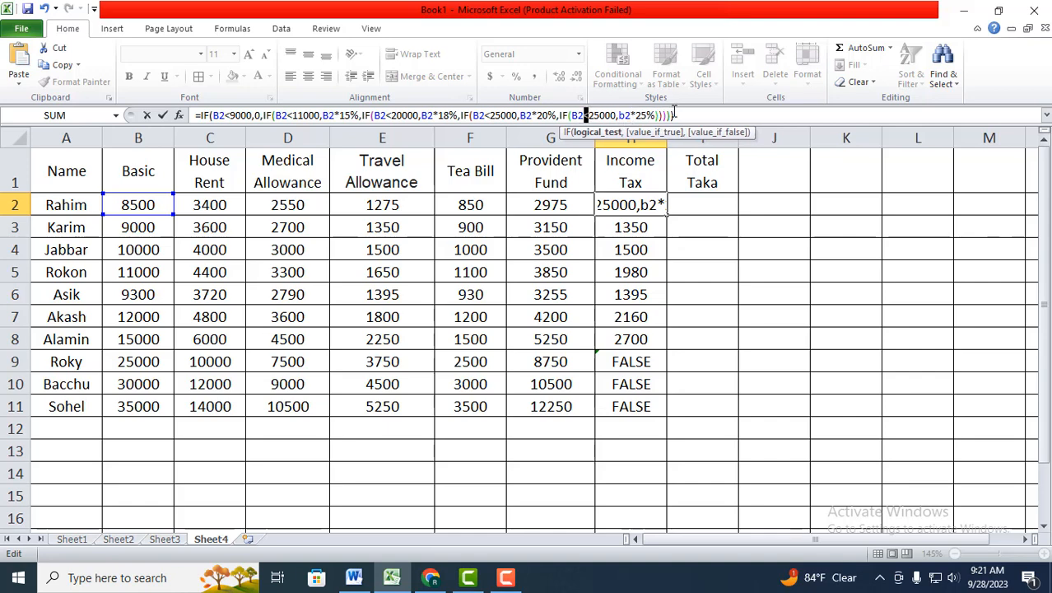
Change the fifth IF's condition in H2 to B2>25000 and fill the corrected Income Tax formula down to H11.
drag(588, 115, 582, 115)
key(BackSpace)
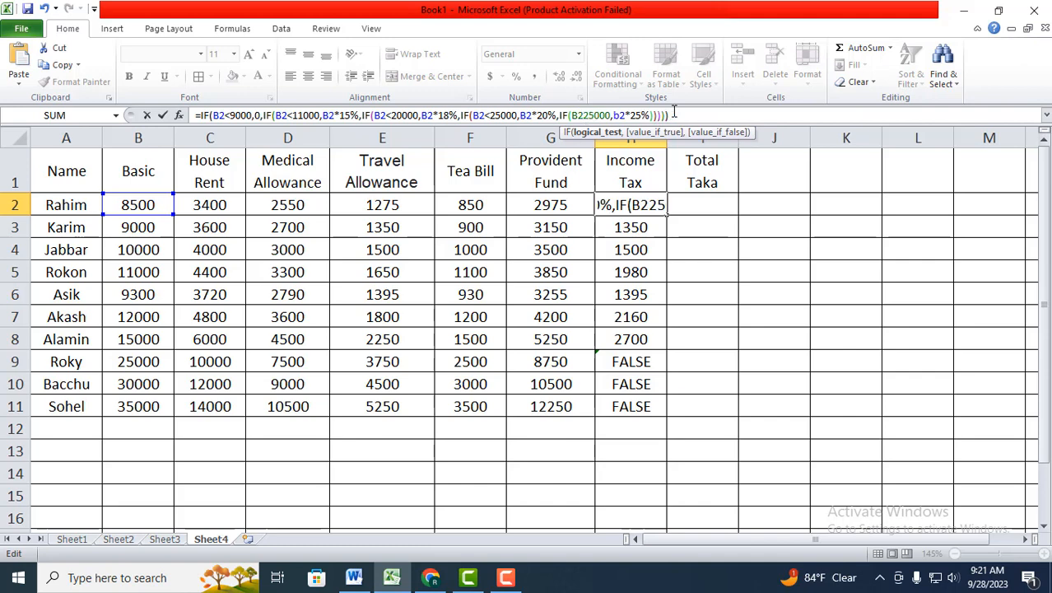
text(>)
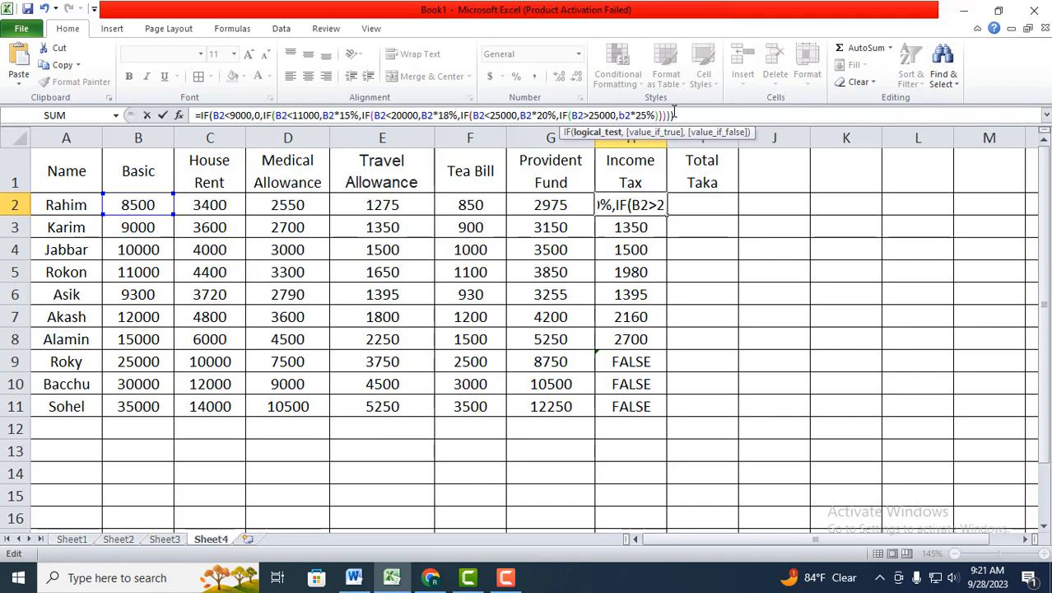
key(ctrl+Return)
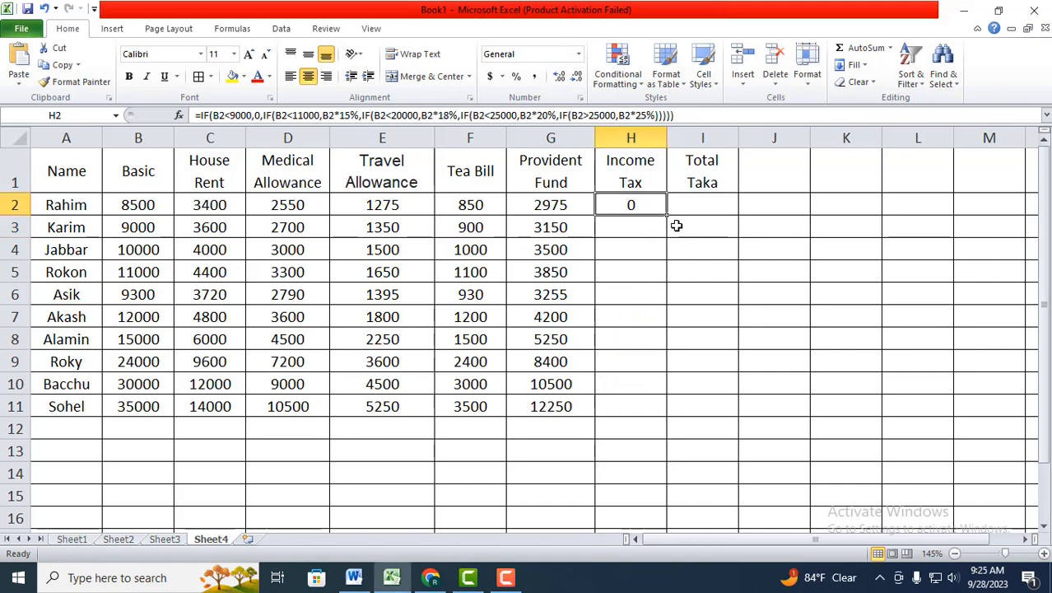
drag(666, 215, 659, 410)
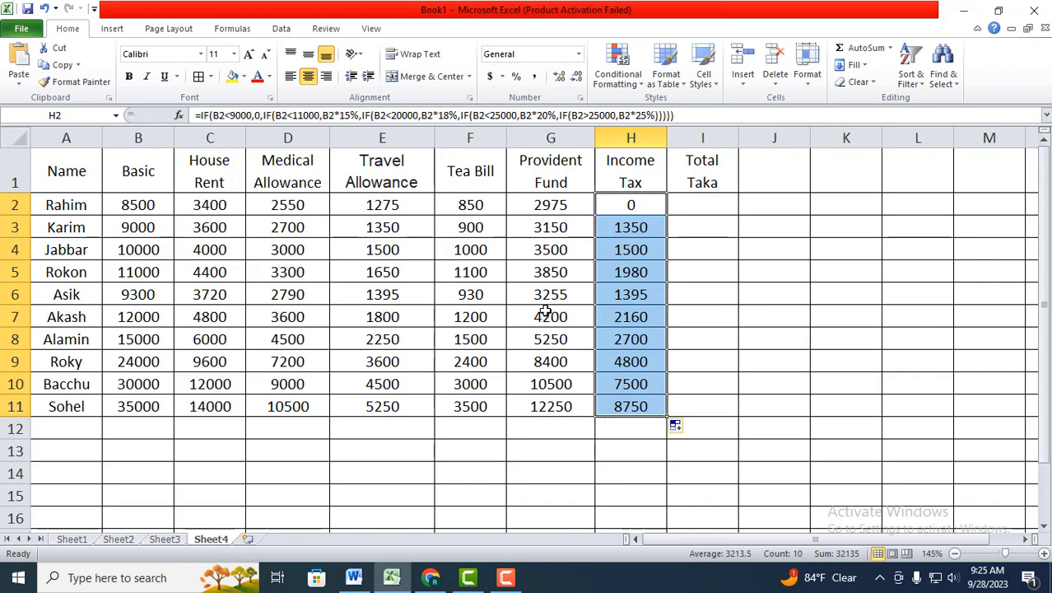
Start the Total Taka formula in I2 by adding the basic pay and all allowances: =(B2+C2+D2+E2+F2).
click(702, 216)
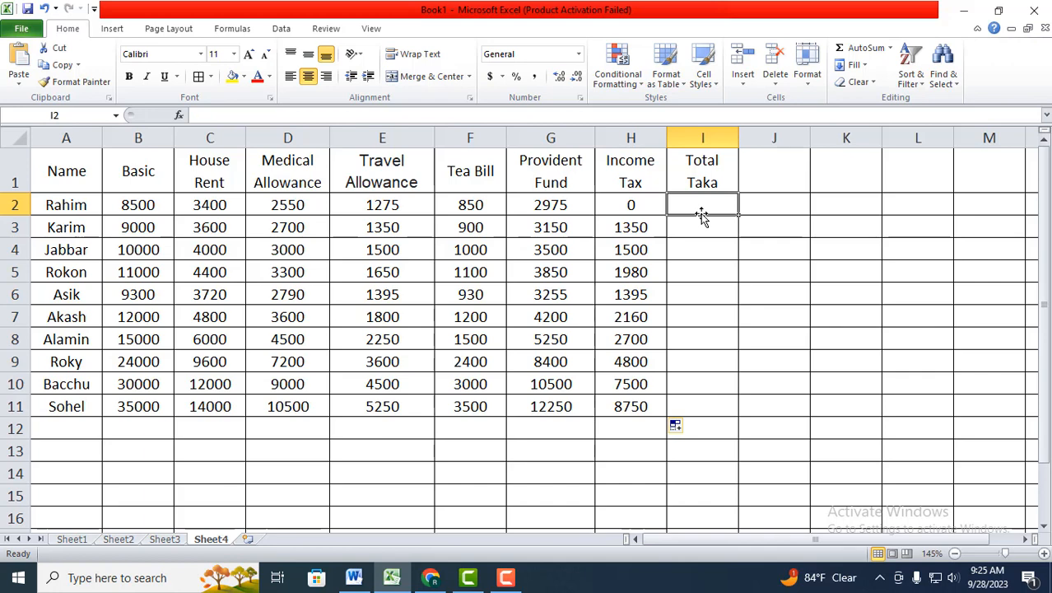
text(=)
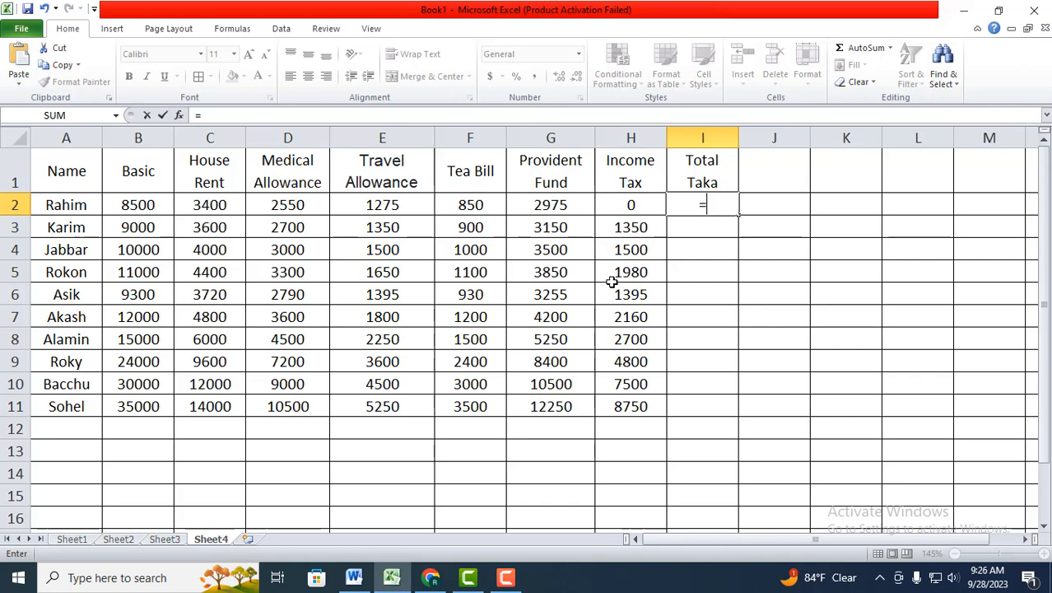
text(()
click(154, 210)
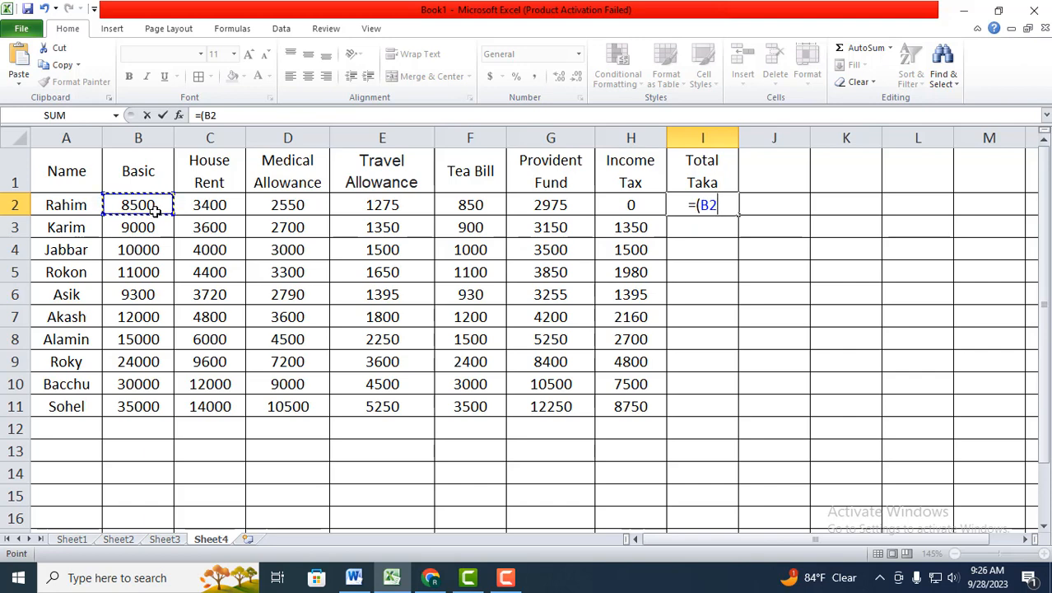
text(+)
click(229, 211)
text(+)
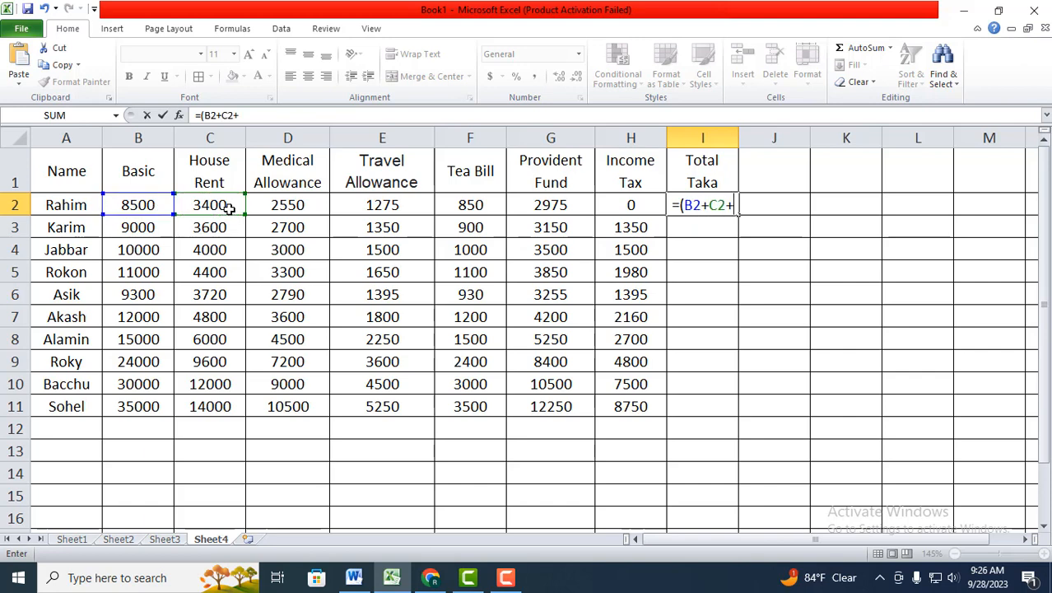
click(304, 212)
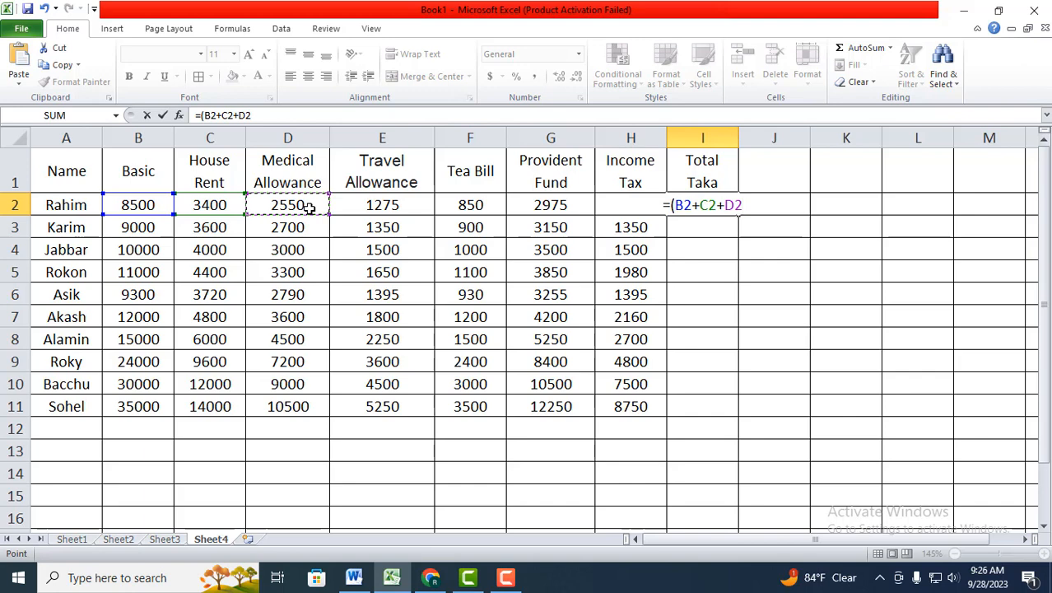
text(+)
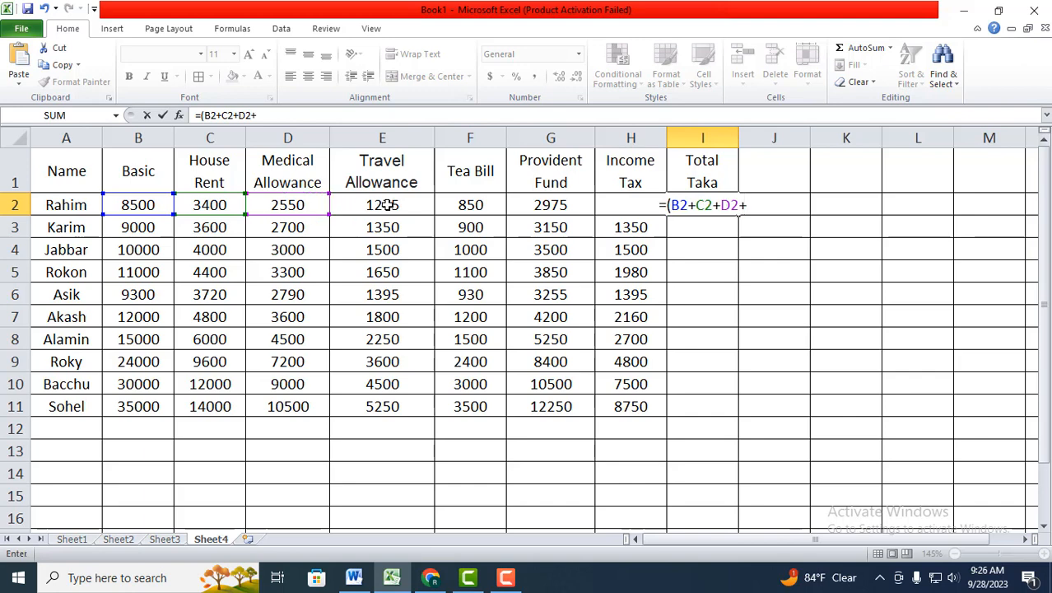
click(387, 207)
text(+)
click(451, 209)
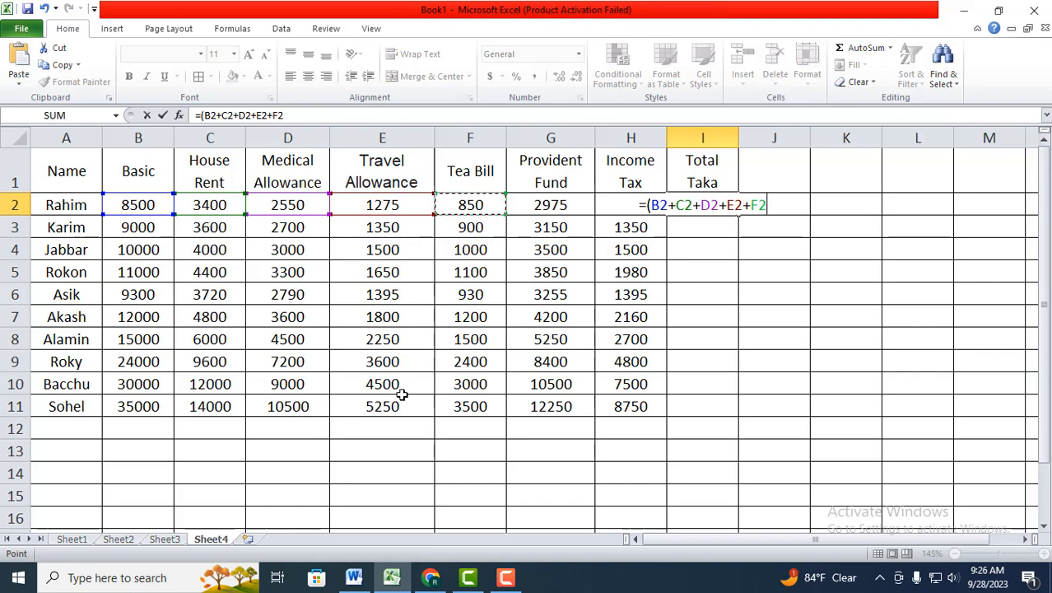
text())
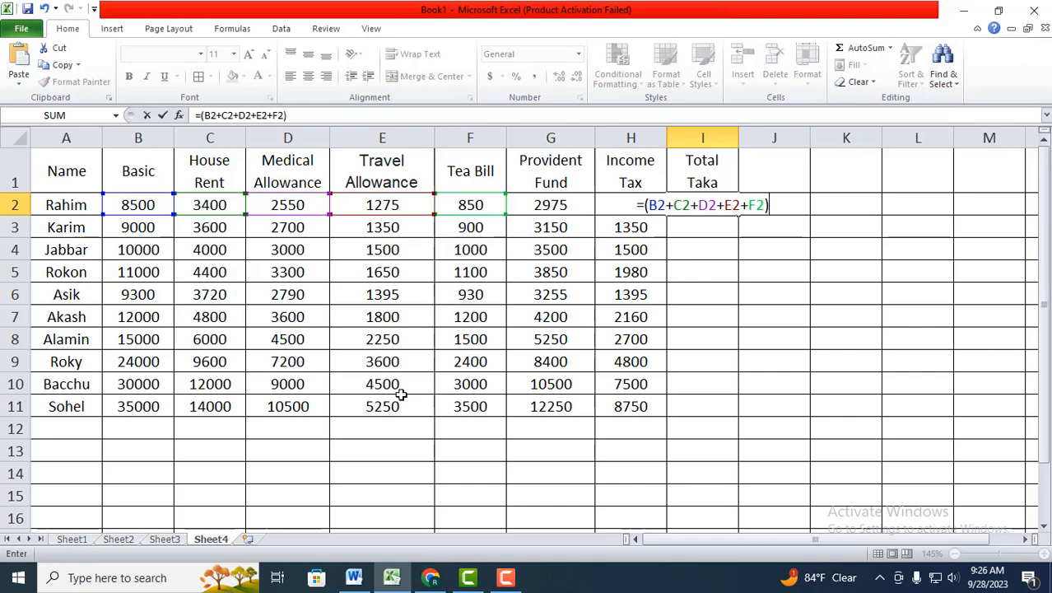
Subtract the provident fund and income tax in the I2 formula with -(G2+h2) and commit it.
text(-)
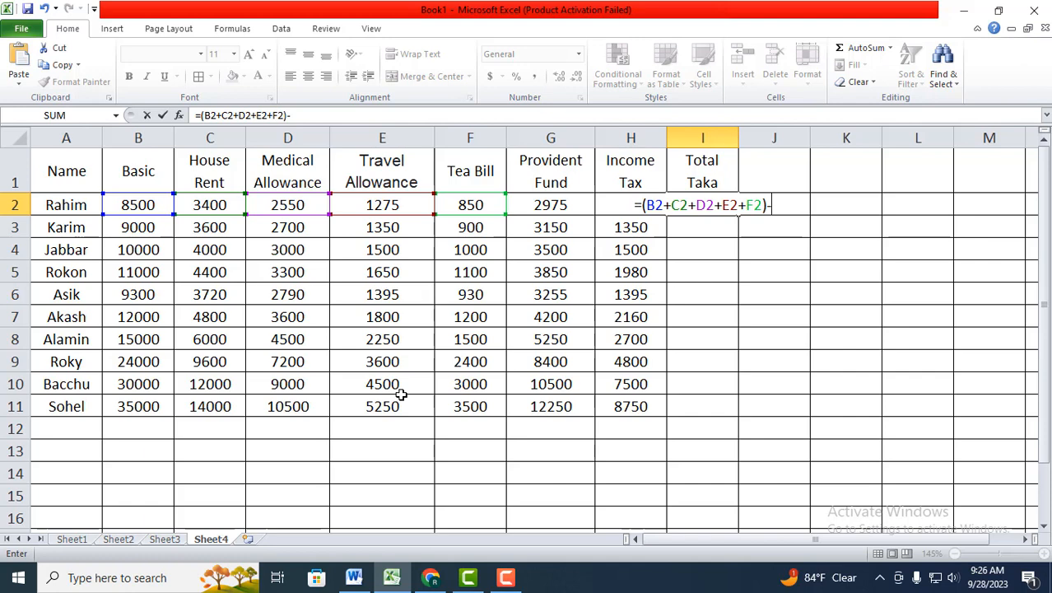
text(()
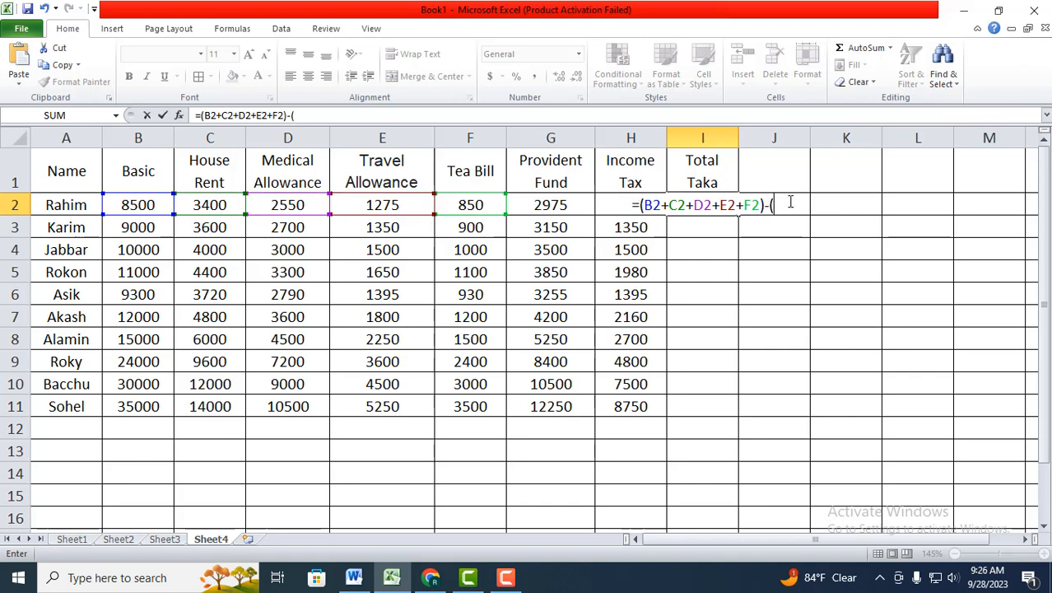
click(567, 205)
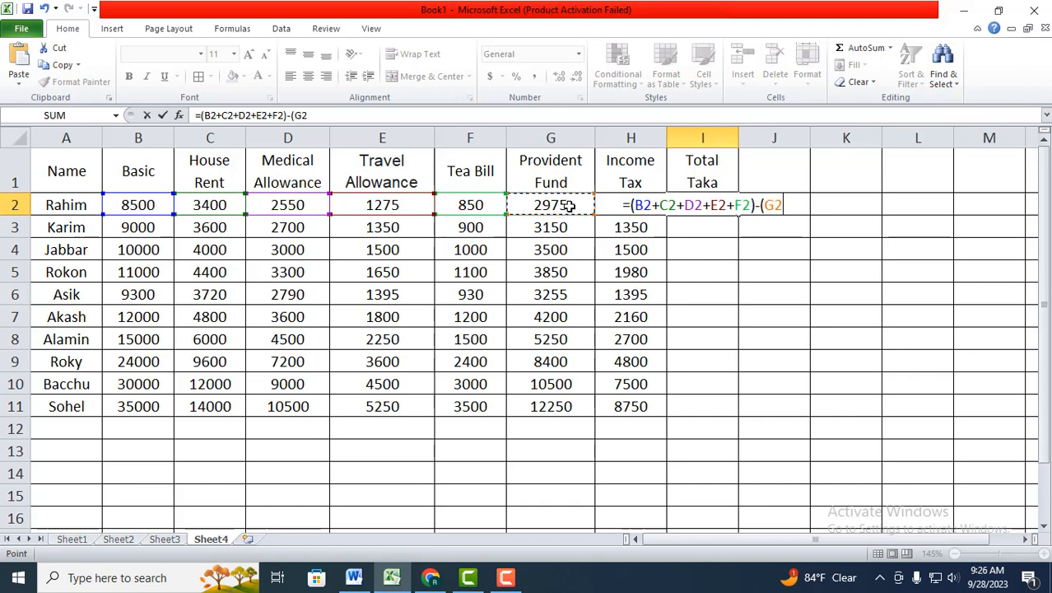
text(+)
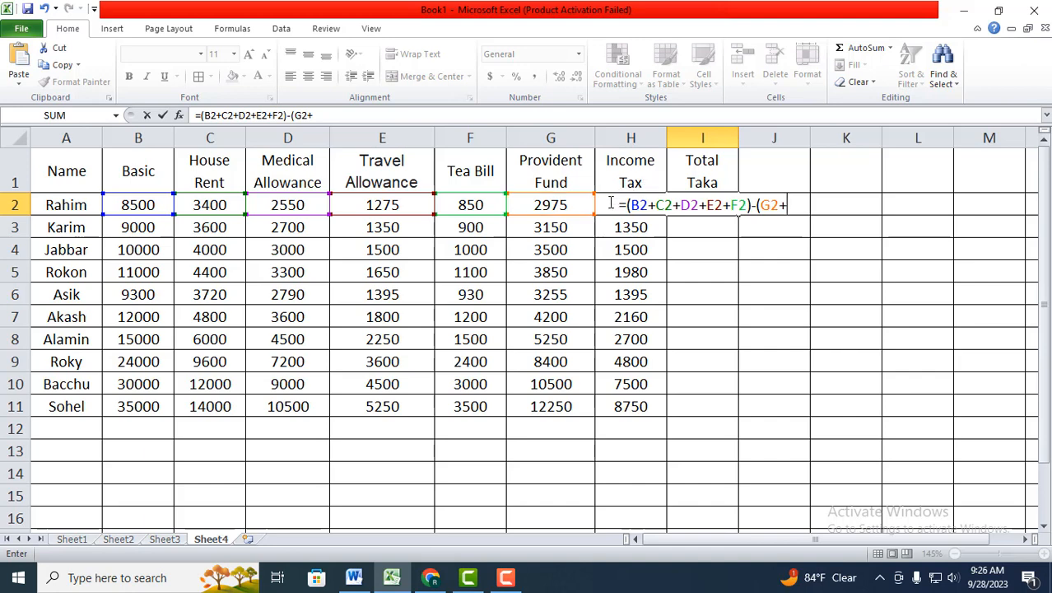
text(h2)
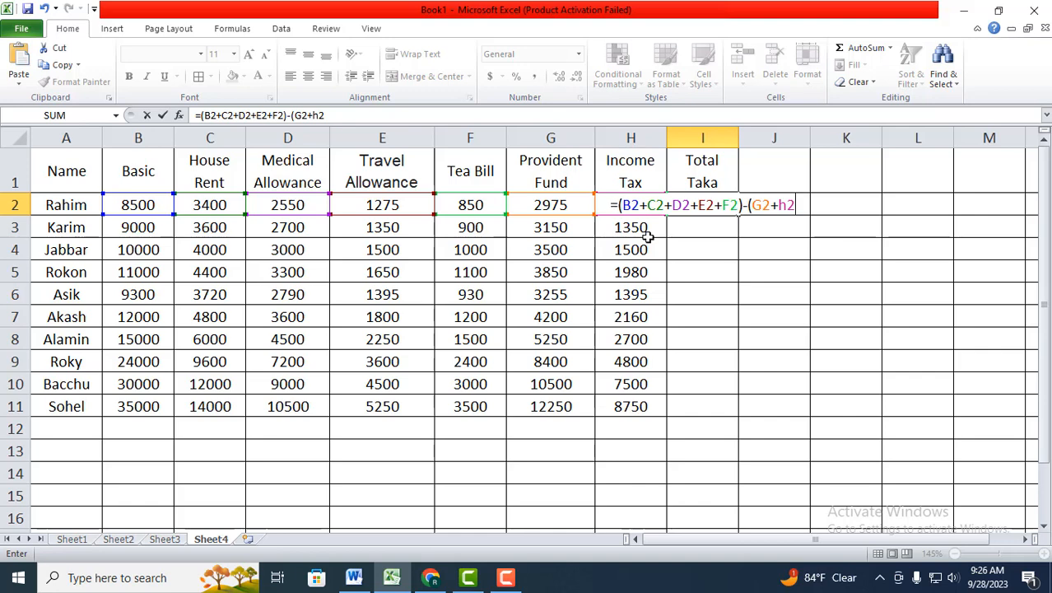
text())
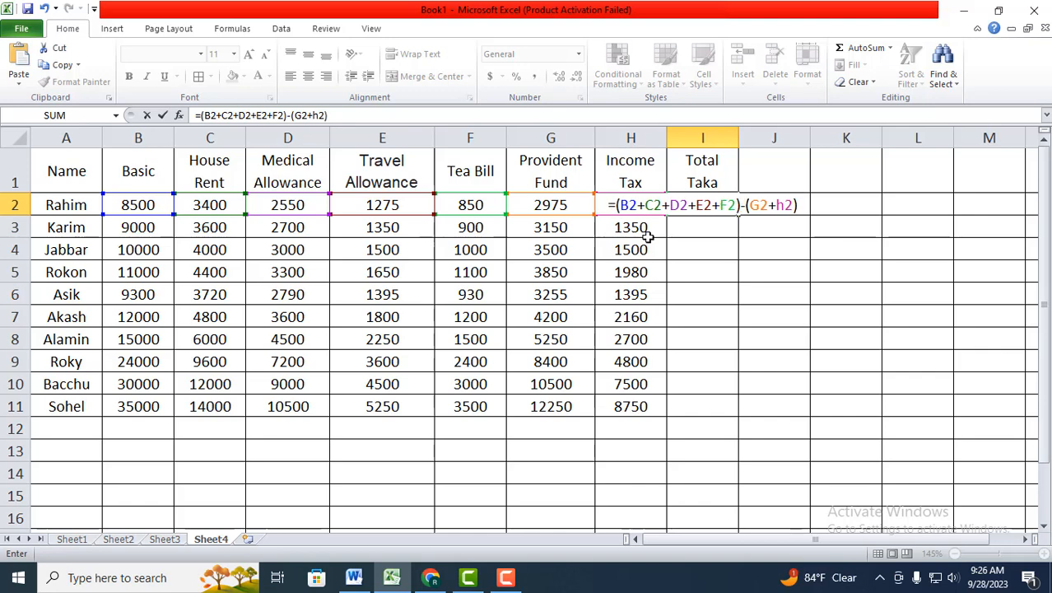
key(Return)
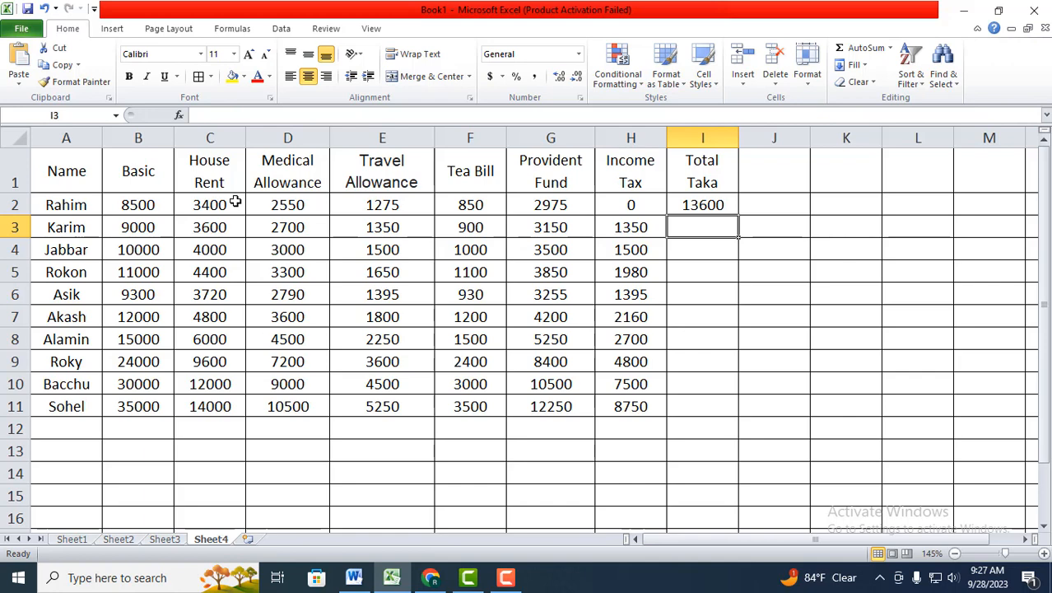
Fill the Total Taka formula from I2 down to I11 and deselect the range.
click(724, 205)
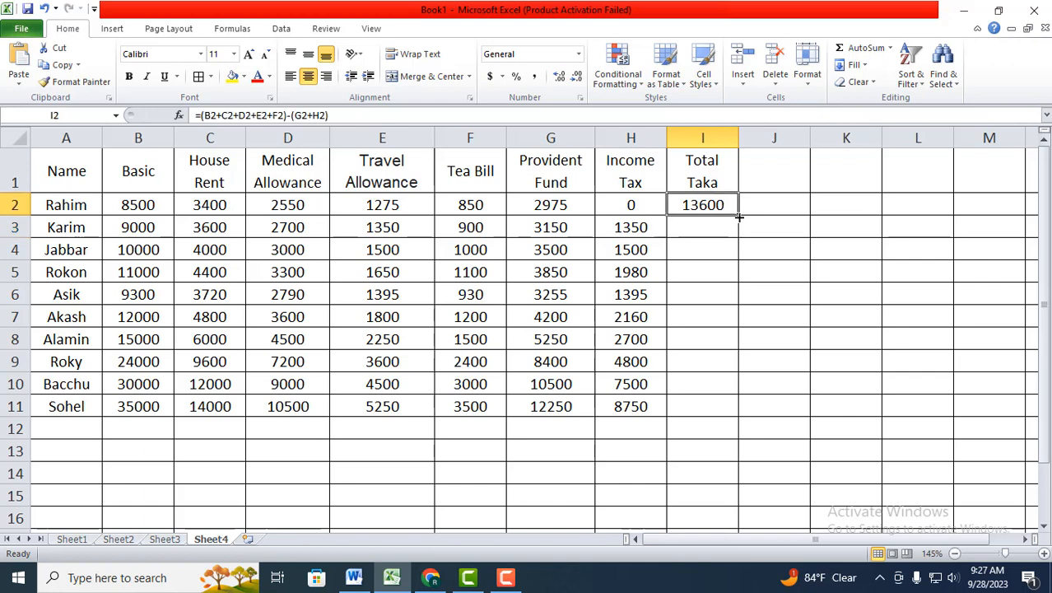
drag(739, 216, 737, 414)
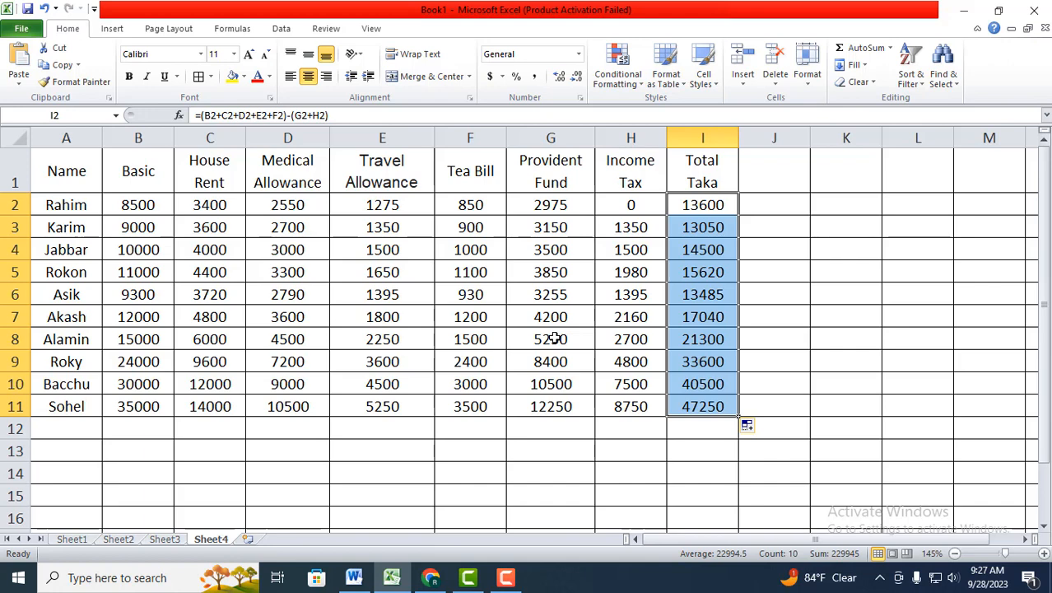
click(680, 445)
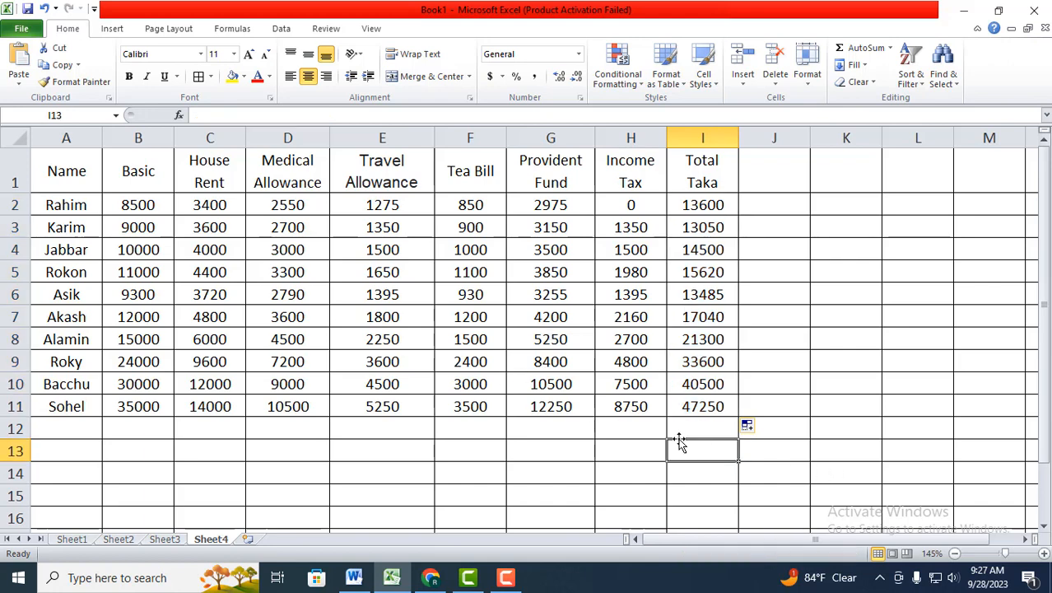